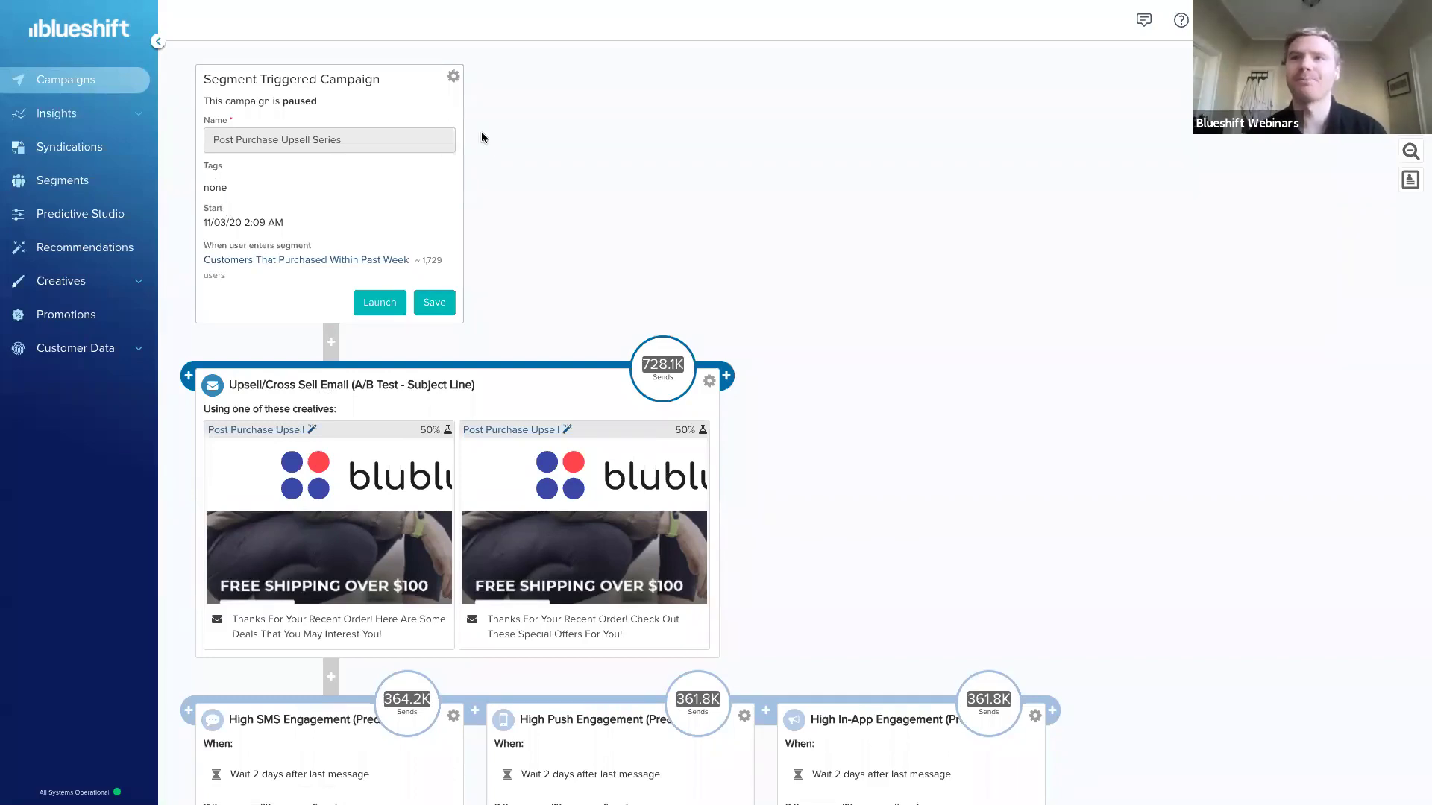
Expand the Upsell/Cross Sell Email (A/B Test - Subject Line) trigger and review its timing, filters, subject line tests and sender settings.
{"action": "mouse_move", "coordinate": [435, 265]}
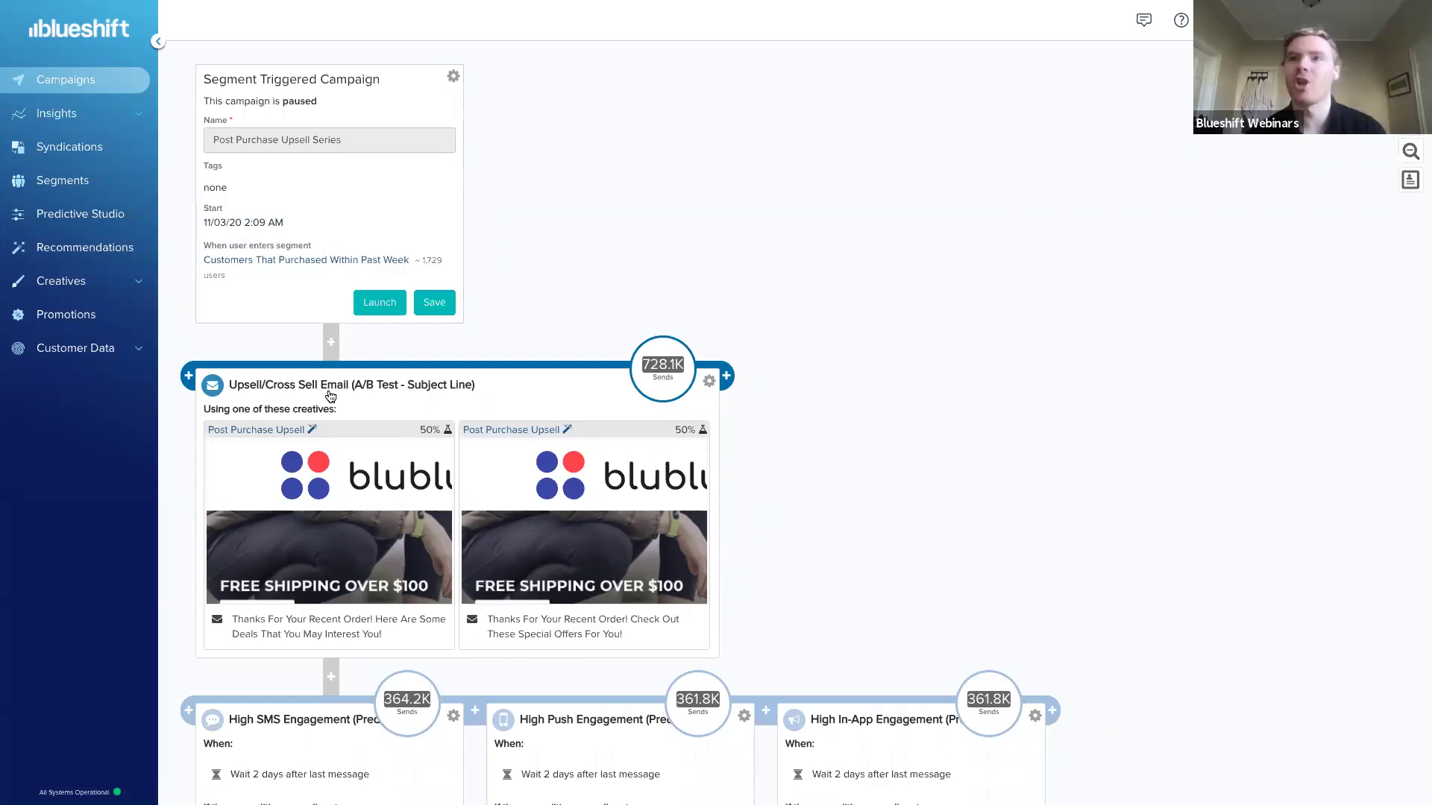
{"action": "scroll", "coordinate": [563, 212], "scroll_direction": "down", "scroll_amount": 3}
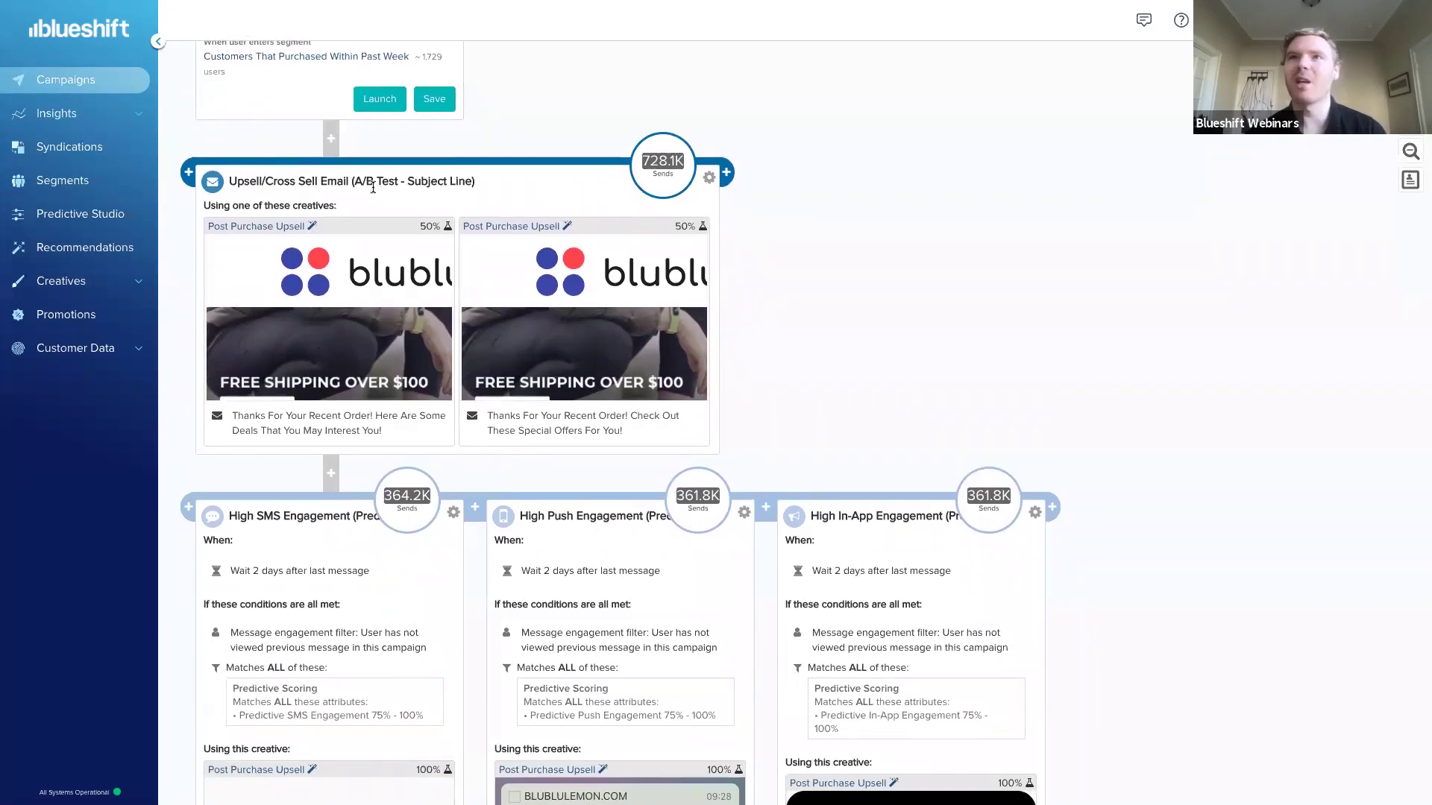
{"action": "left_click", "coordinate": [375, 192]}
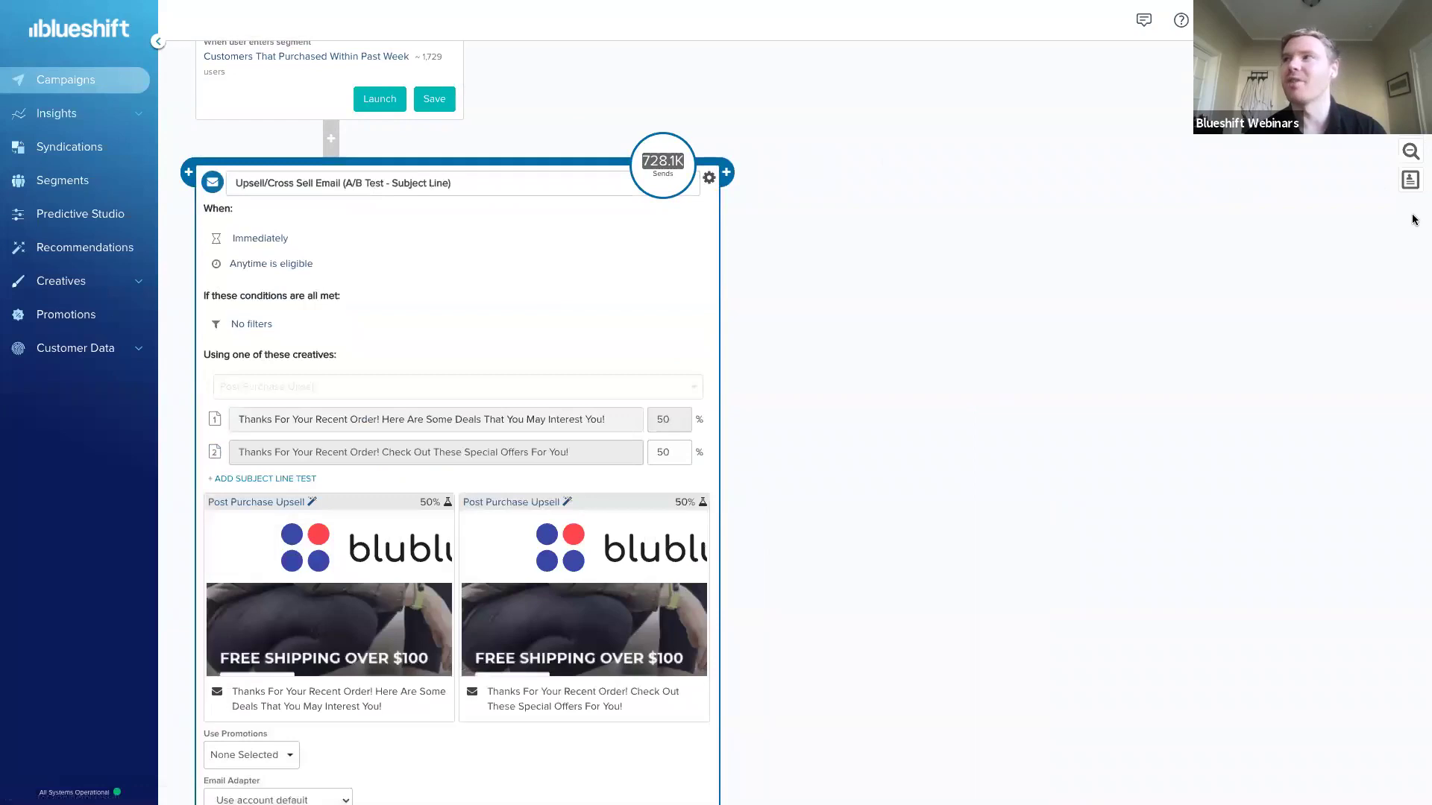
{"action": "scroll", "coordinate": [1411, 219], "scroll_direction": "down", "scroll_amount": 2}
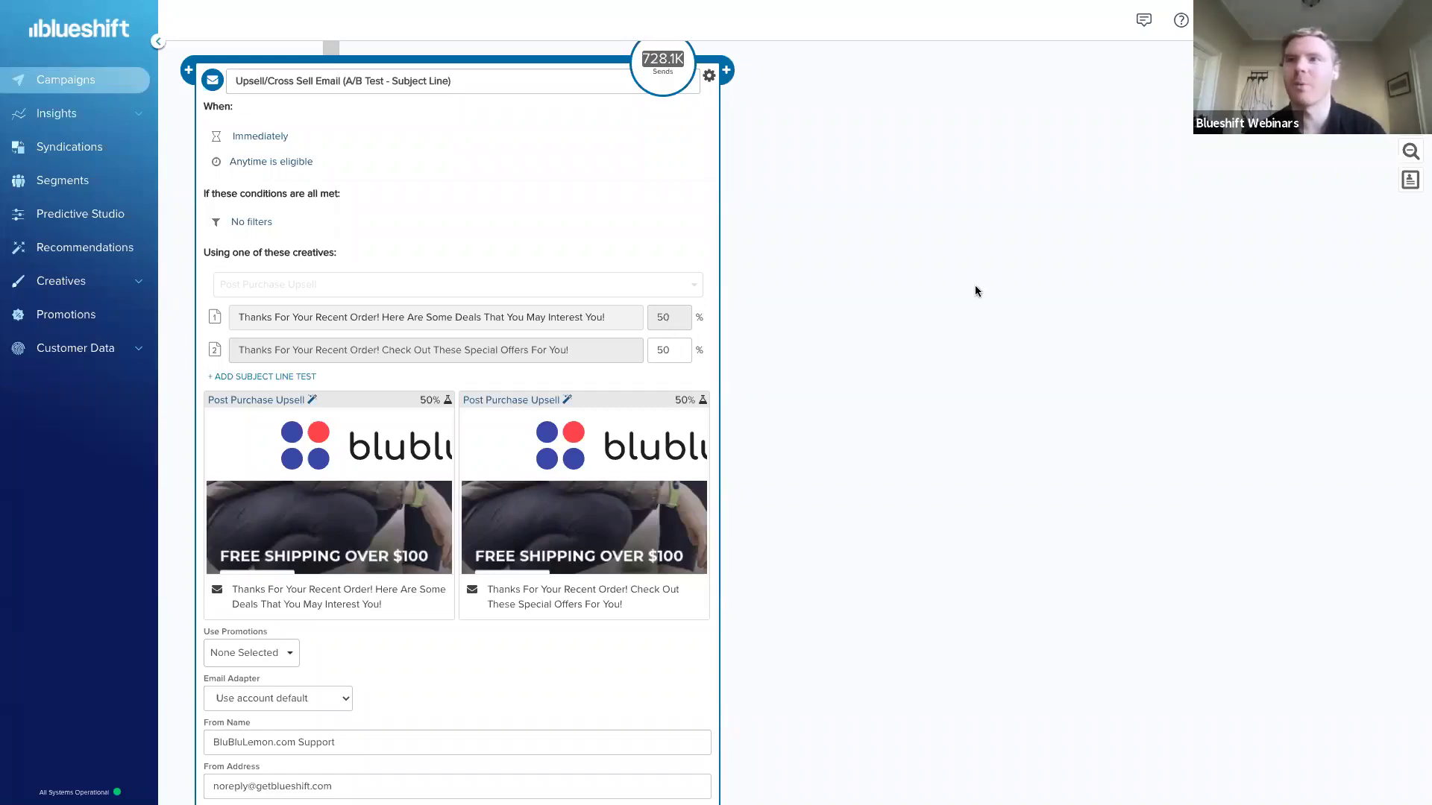
{"action": "scroll", "coordinate": [1415, 258], "scroll_direction": "down", "scroll_amount": 2}
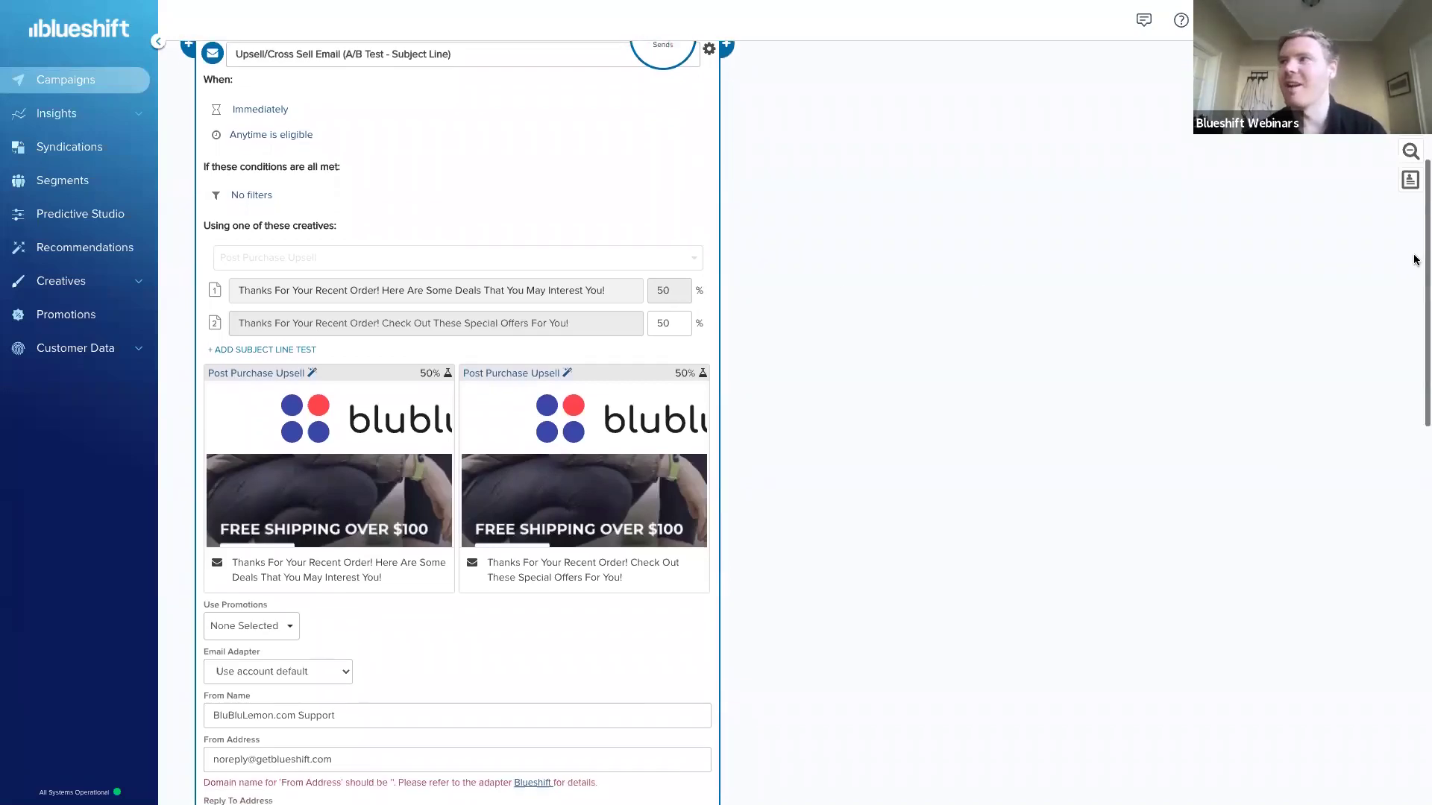
{"action": "scroll", "coordinate": [1415, 259], "scroll_direction": "down", "scroll_amount": 2}
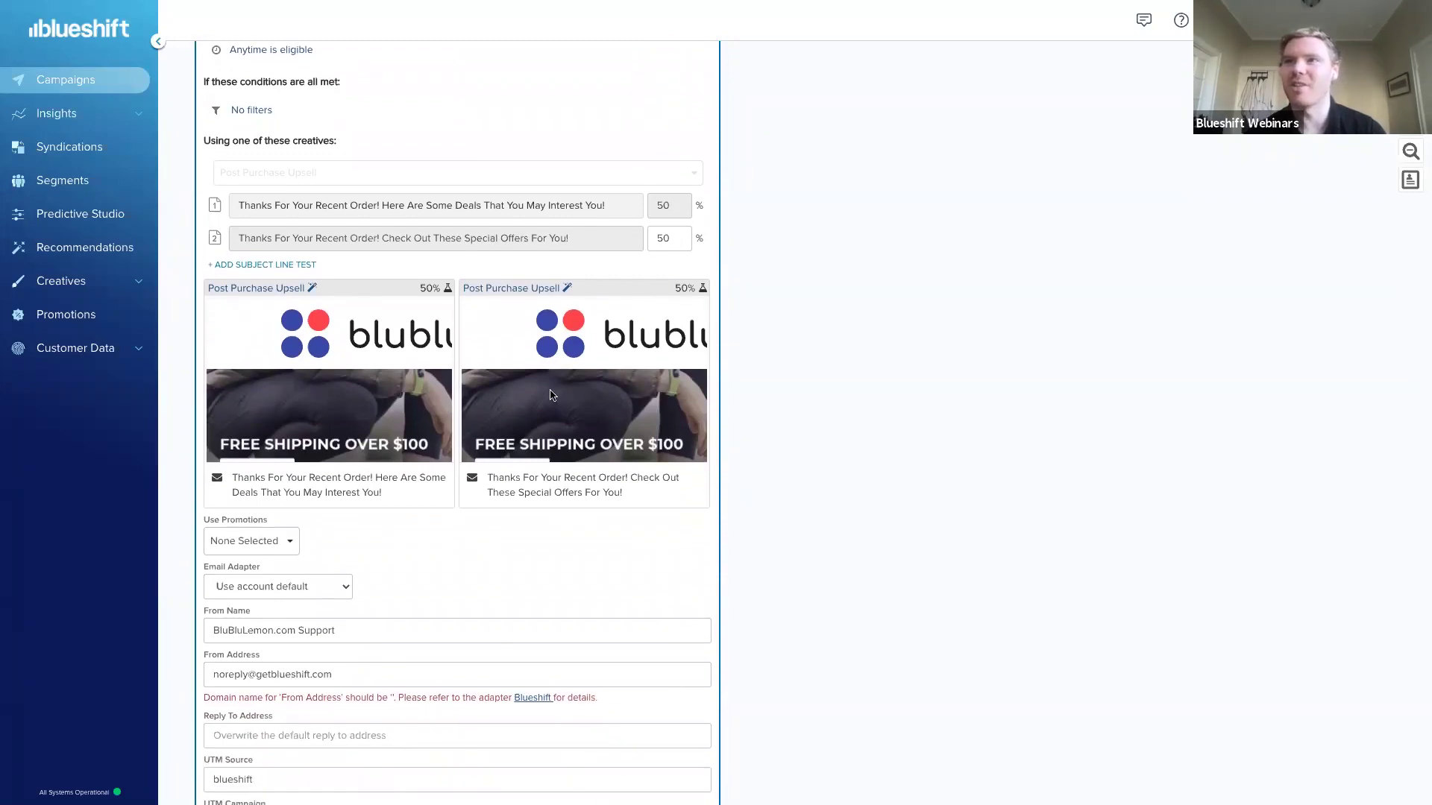
Browse the recommended products inside the preview of the second Post Purchase Upsell email creative.
{"action": "mouse_move", "coordinate": [551, 395]}
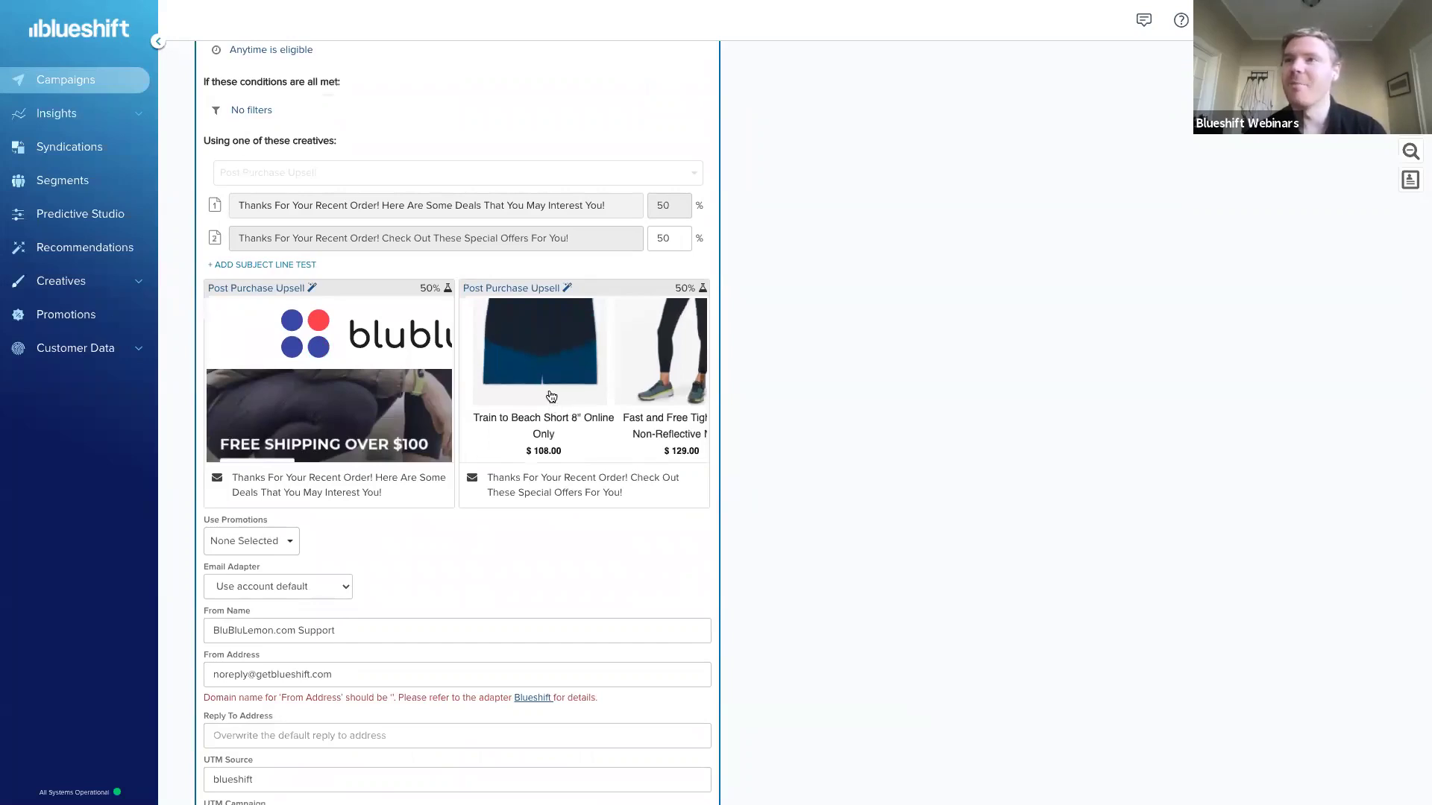
{"action": "scroll", "coordinate": [550, 395], "scroll_direction": "right", "scroll_amount": 2}
{"action": "scroll", "coordinate": [550, 395], "scroll_direction": "right", "scroll_amount": 2}
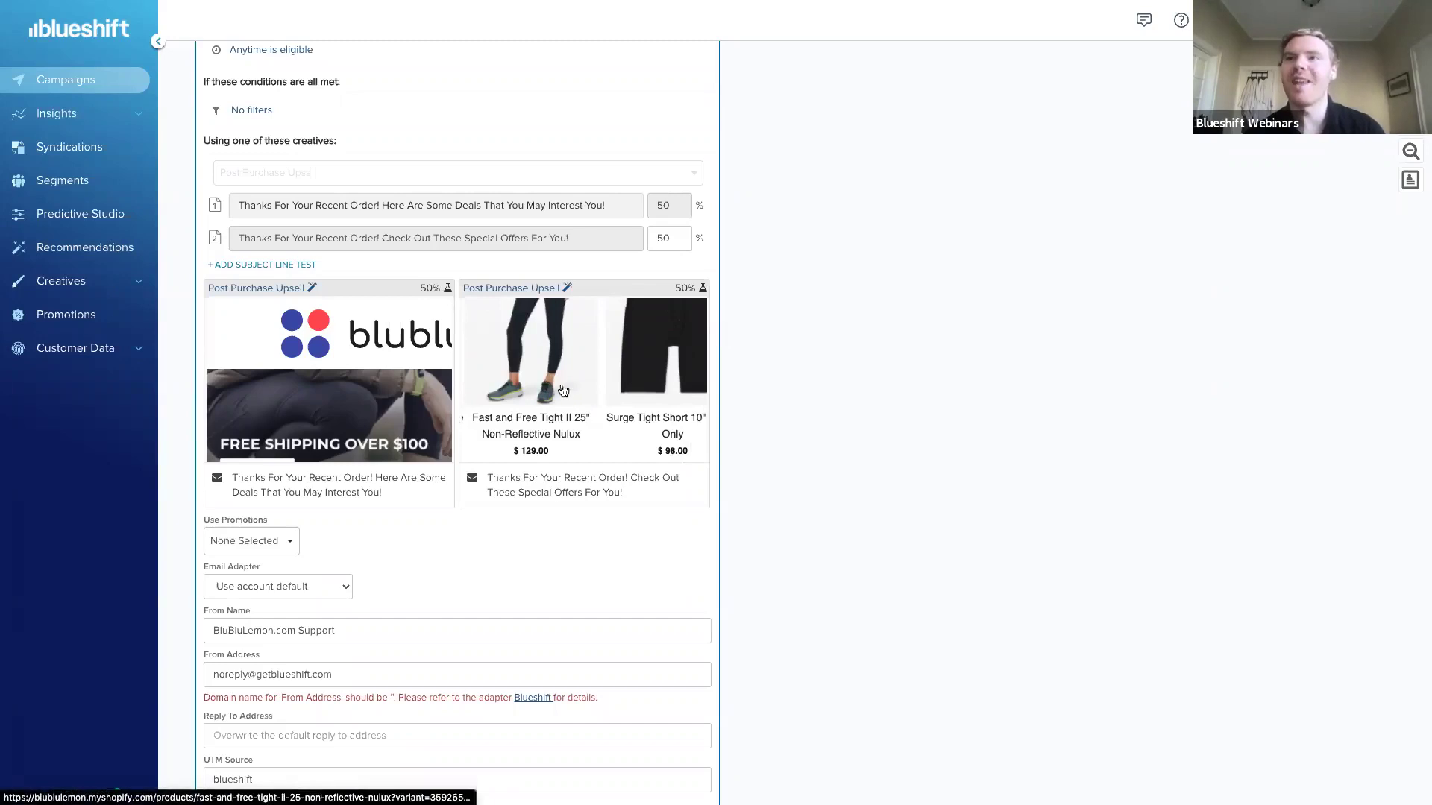
{"action": "scroll", "coordinate": [562, 390], "scroll_direction": "left", "scroll_amount": 2}
{"action": "scroll", "coordinate": [563, 391], "scroll_direction": "left", "scroll_amount": 2}
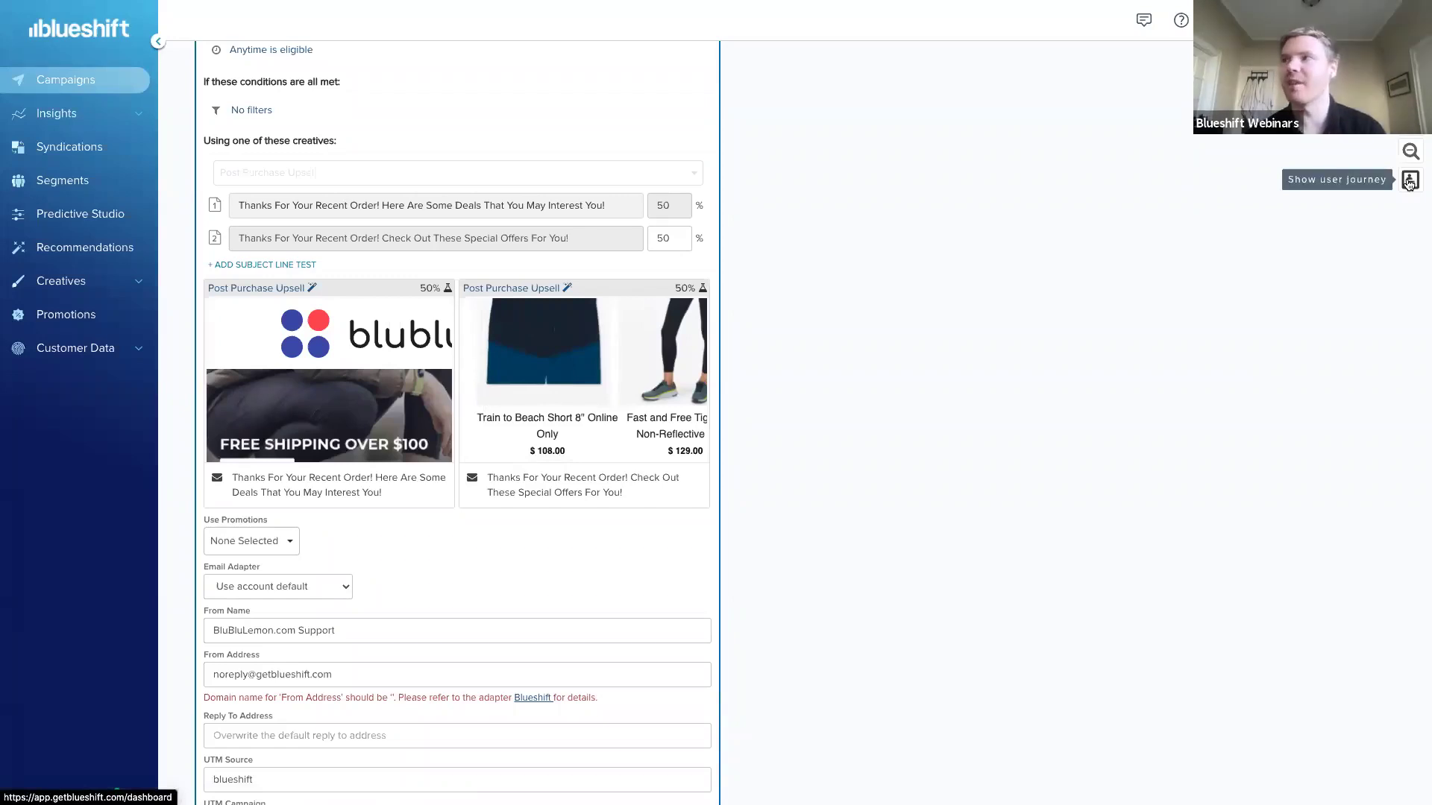
Show the campaign's user journey lookup and hide it again.
{"action": "left_click", "coordinate": [1409, 182]}
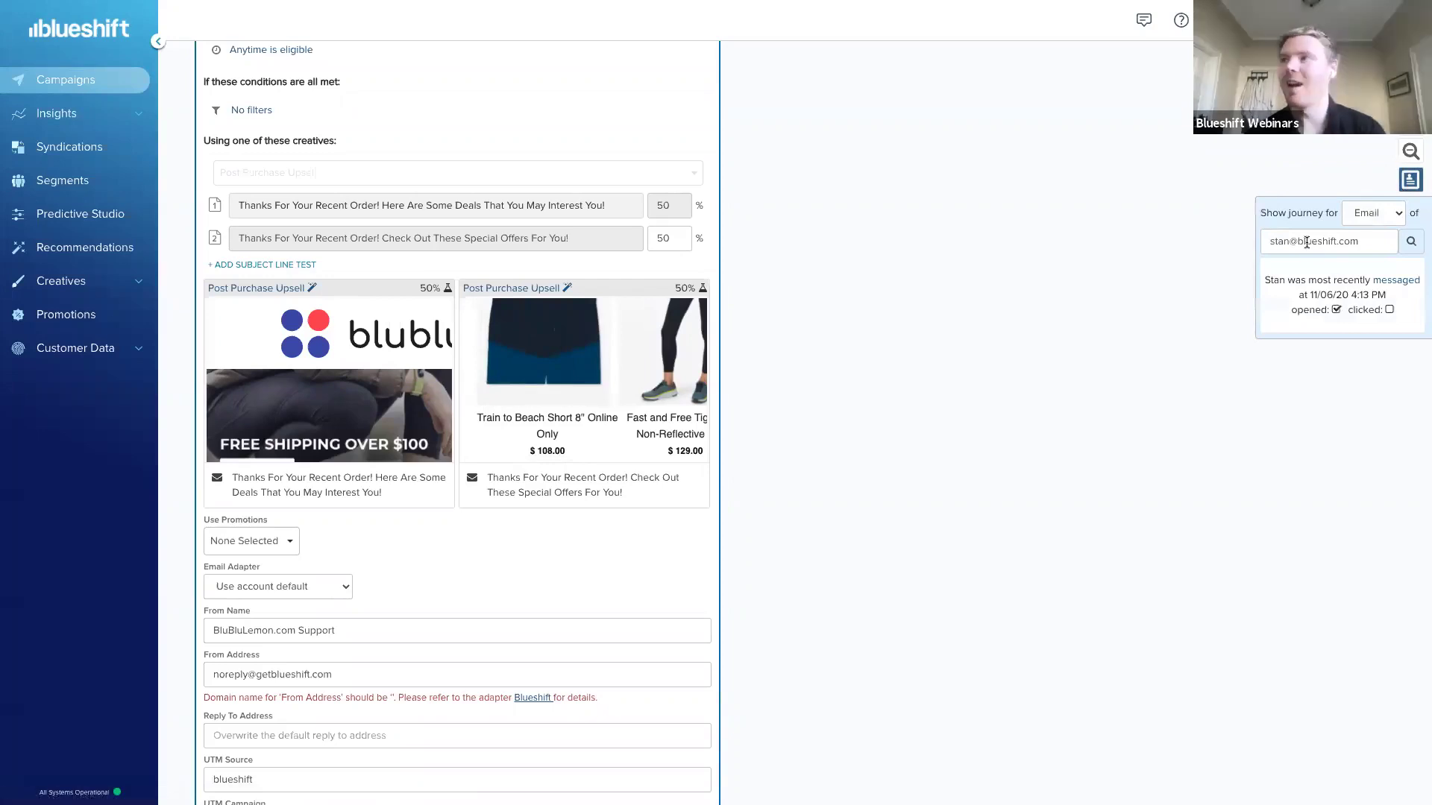
{"action": "left_click", "coordinate": [1408, 180]}
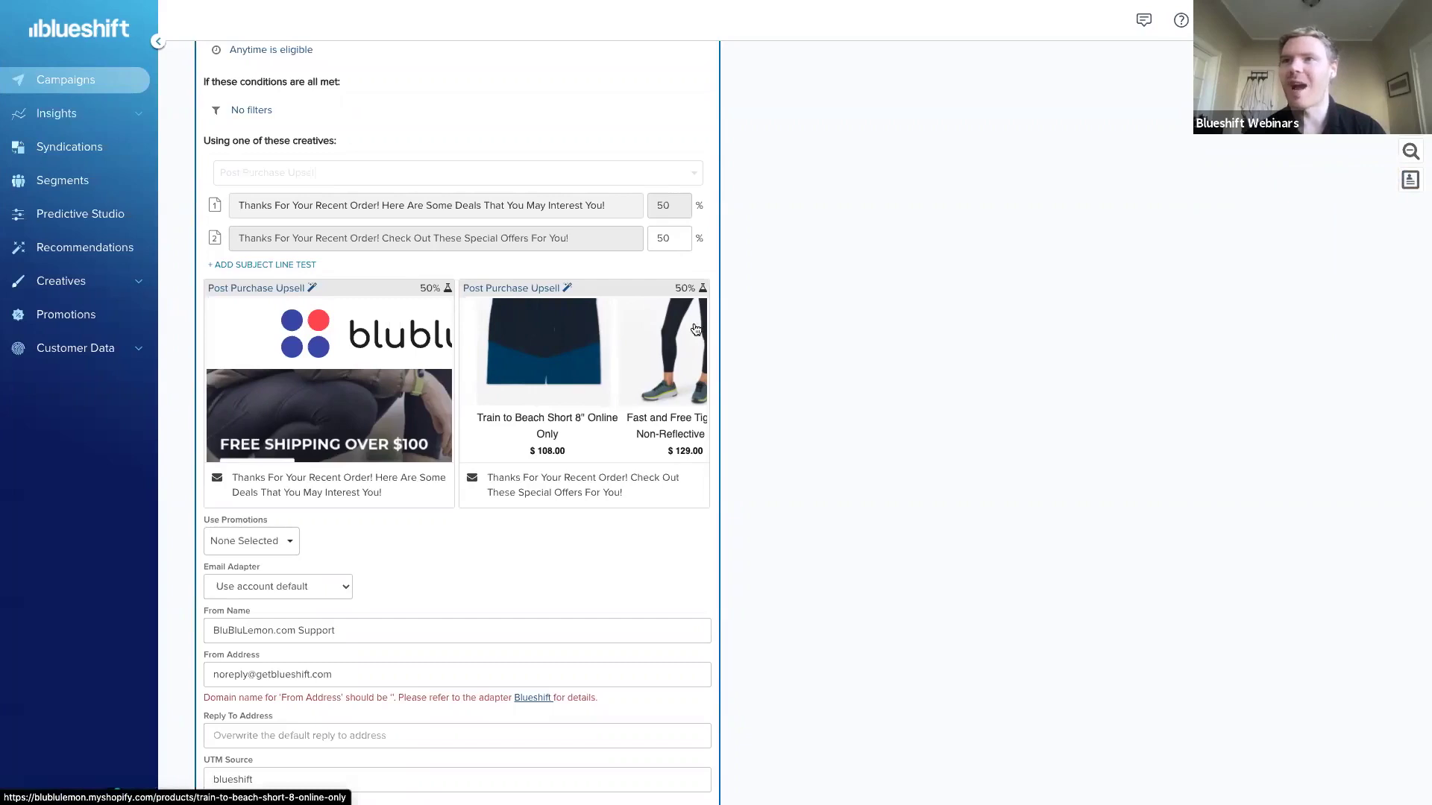
Collapse the upsell email trigger and review the High SMS, High Push and High In-App Engagement triggers that follow it.
{"action": "scroll", "coordinate": [577, 382], "scroll_direction": "up", "scroll_amount": 1}
{"action": "scroll", "coordinate": [577, 382], "scroll_direction": "down", "scroll_amount": 2}
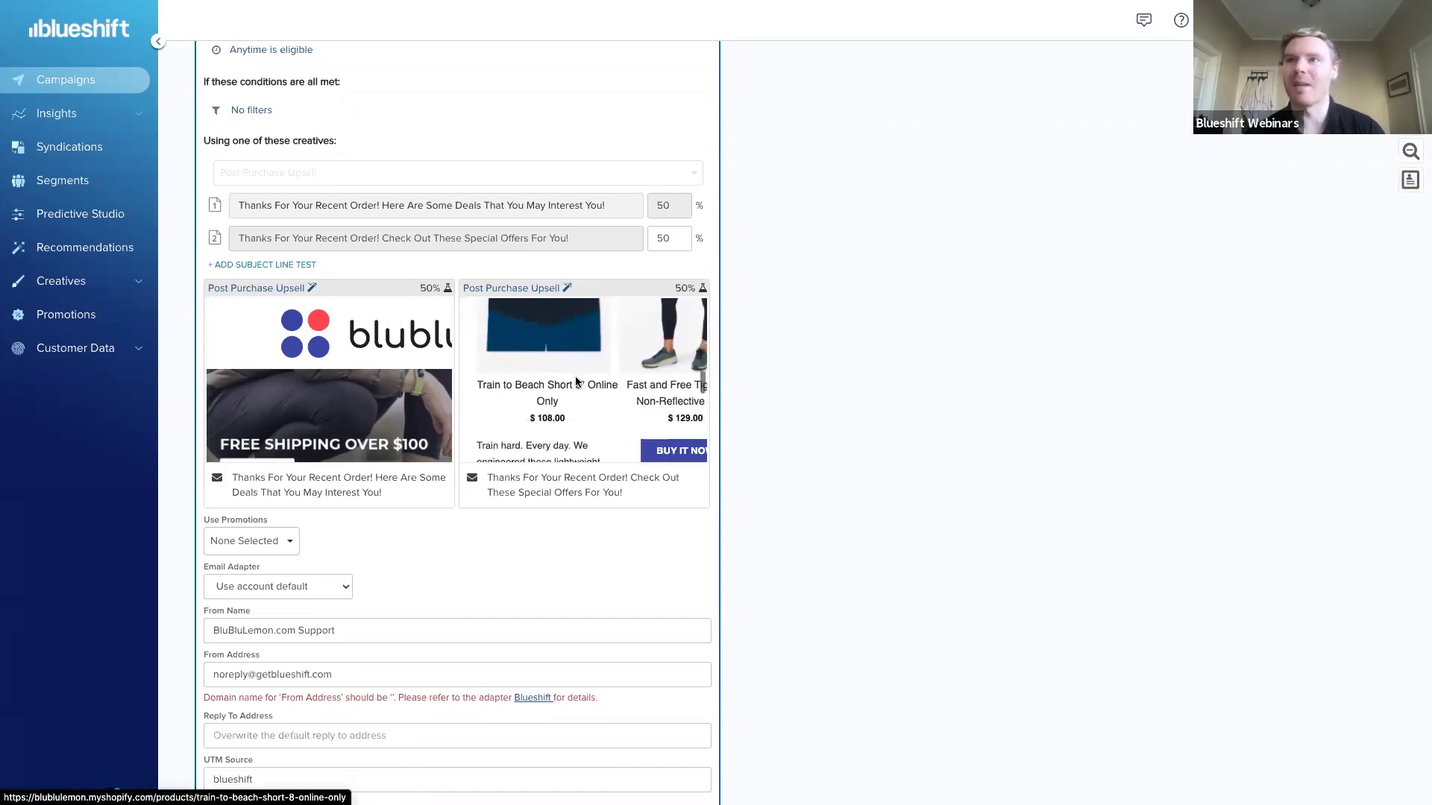
{"action": "left_click", "coordinate": [840, 309]}
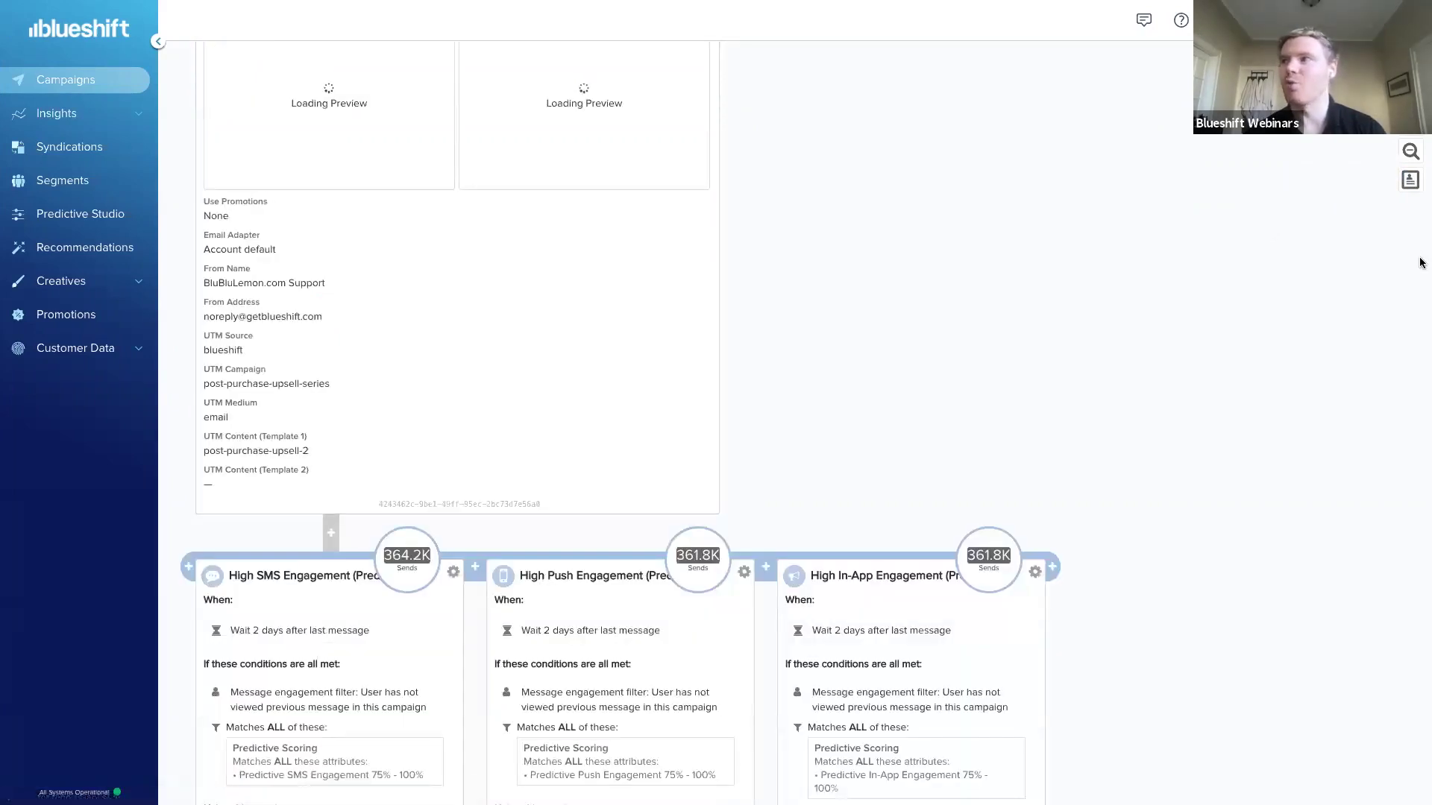
{"action": "scroll", "coordinate": [1415, 262], "scroll_direction": "down", "scroll_amount": 1}
{"action": "scroll", "coordinate": [1416, 262], "scroll_direction": "down", "scroll_amount": 4}
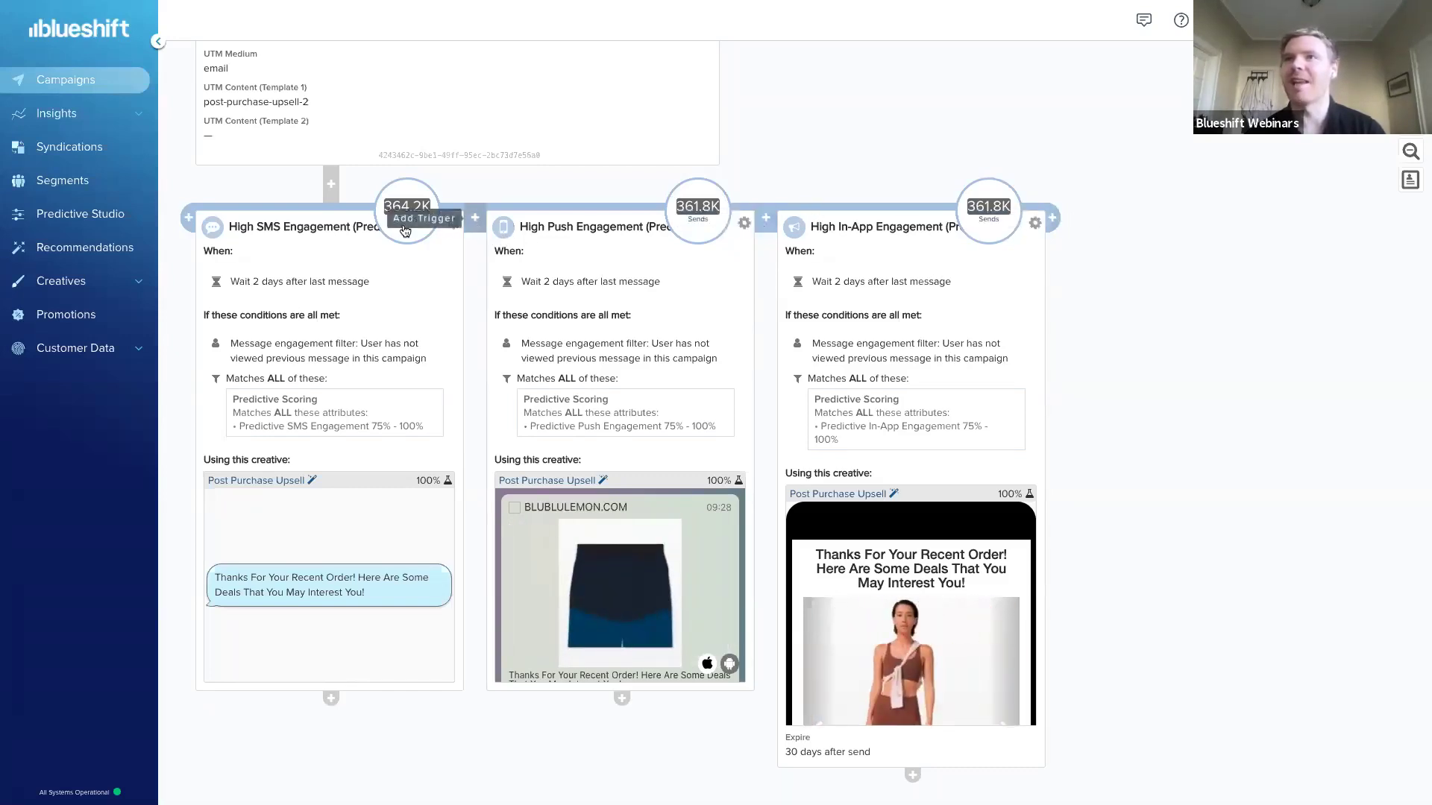
{"action": "left_click", "coordinate": [1052, 218]}
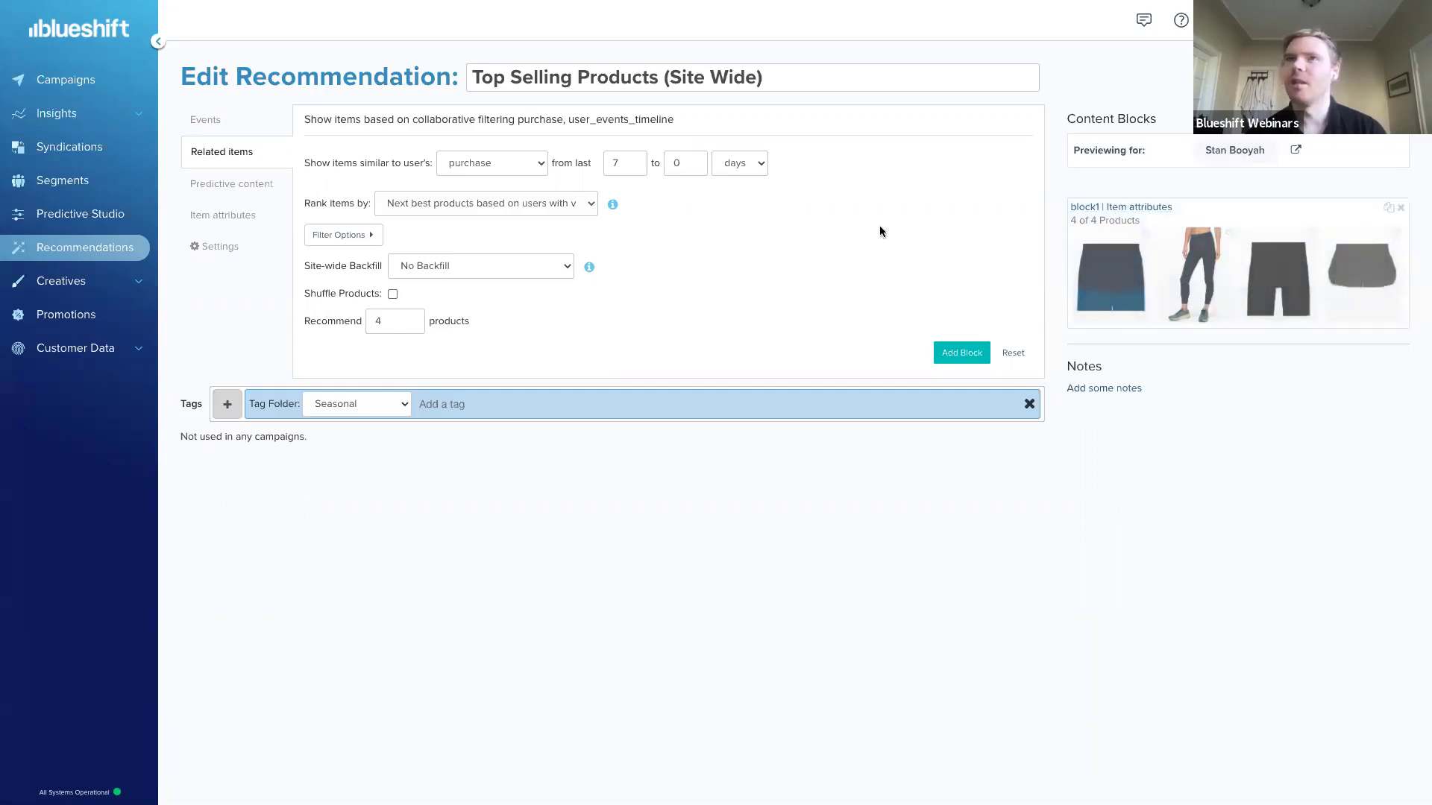
Examine the Events strategy of the Top Selling Products (Site Wide) recommendation, including its expanded filter options and attribute matching rules.
{"action": "left_click", "coordinate": [226, 120]}
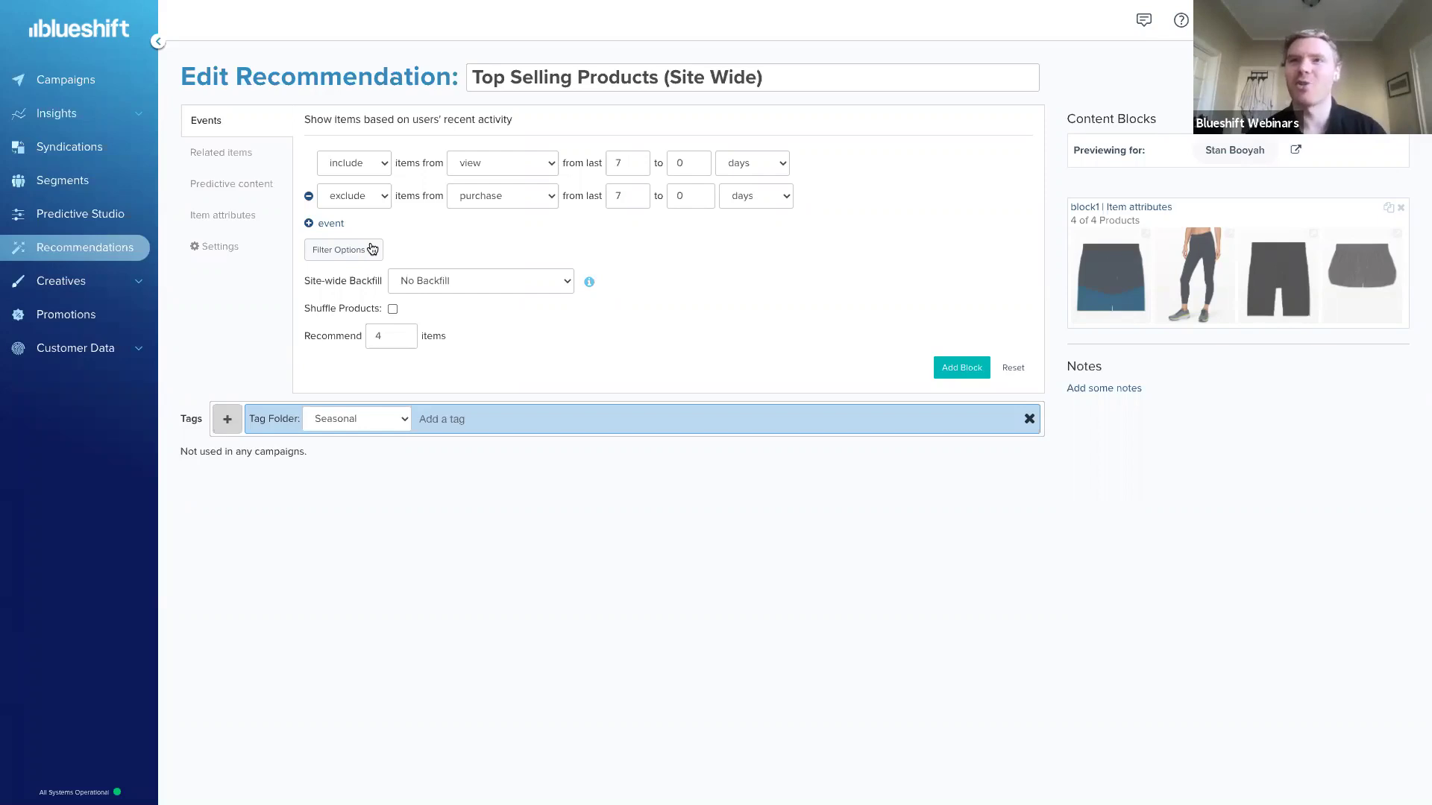
{"action": "left_click", "coordinate": [339, 250]}
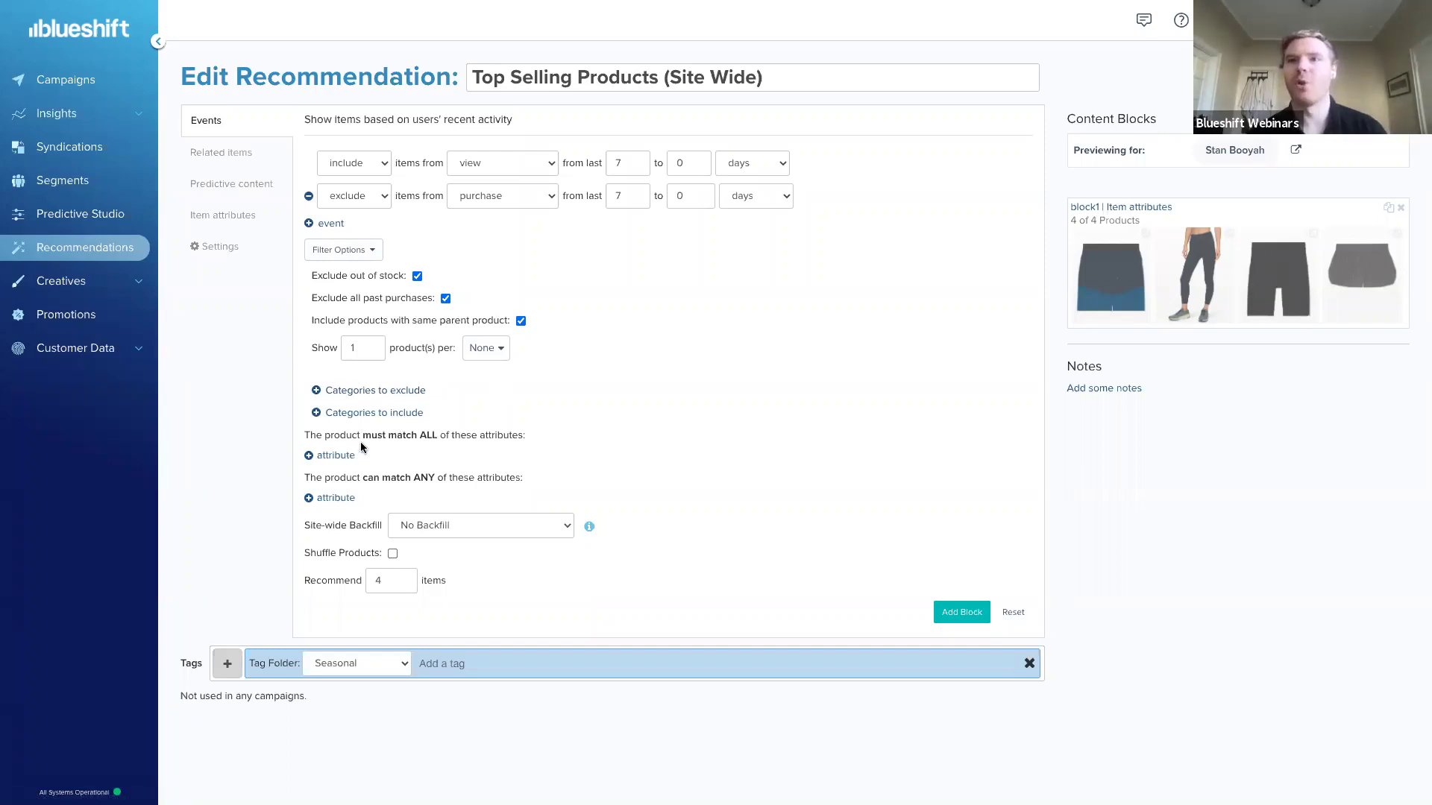
{"action": "left_click_drag", "start_coordinate": [304, 435], "coordinate": [523, 435]}
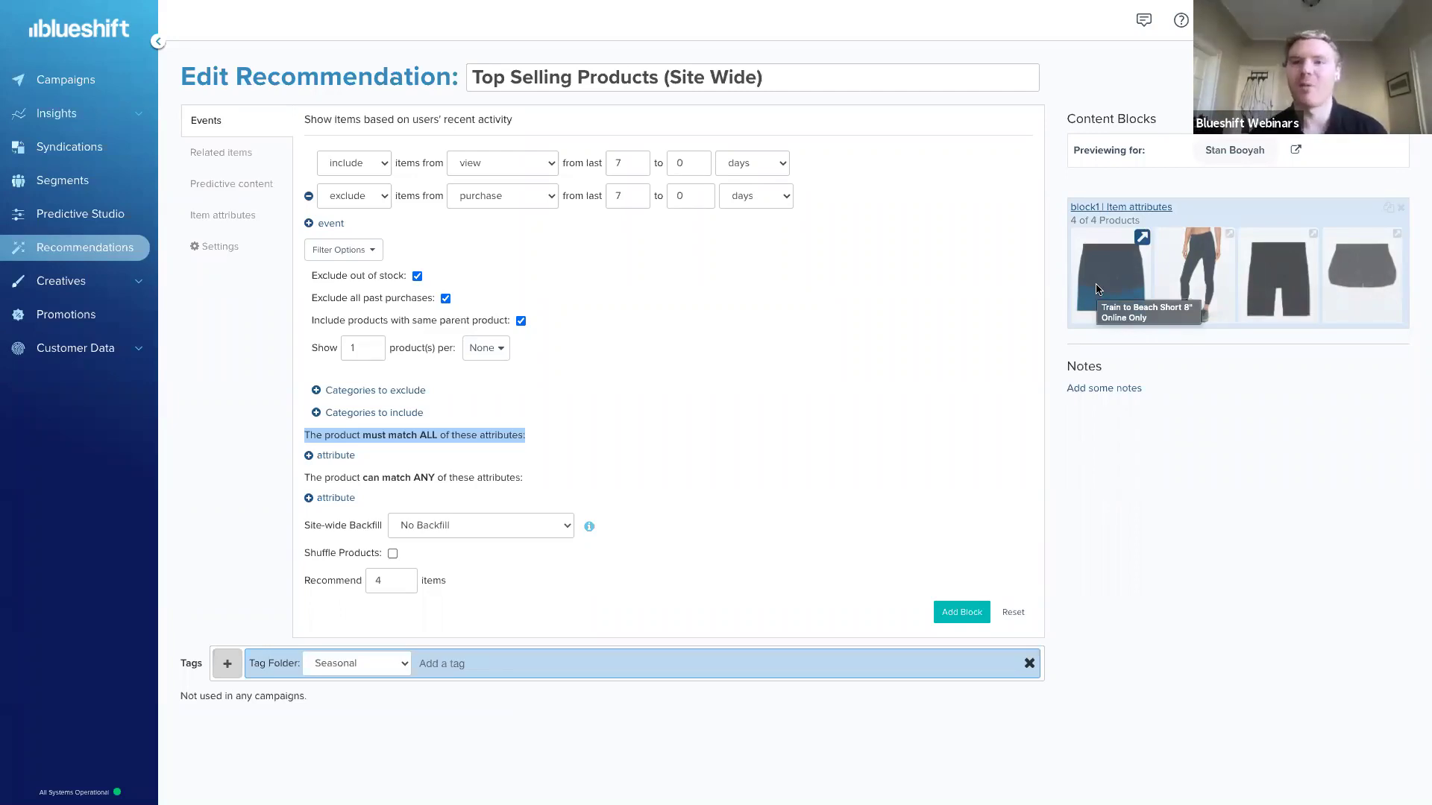
{"action": "left_click", "coordinate": [659, 324]}
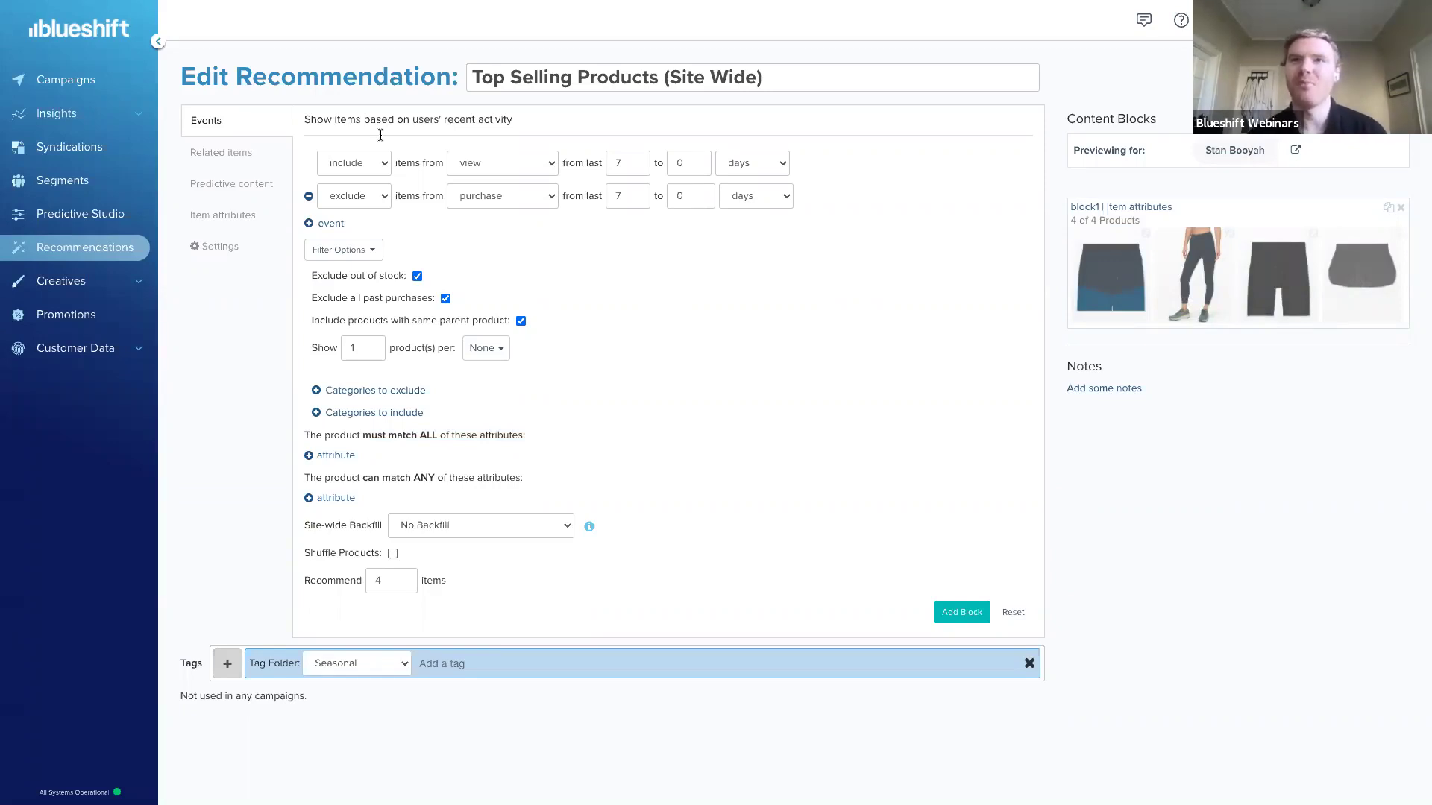
Examine the recommendation's Related items strategy, including its collaborative filtering description and the available item ranking options.
{"action": "left_click", "coordinate": [212, 149]}
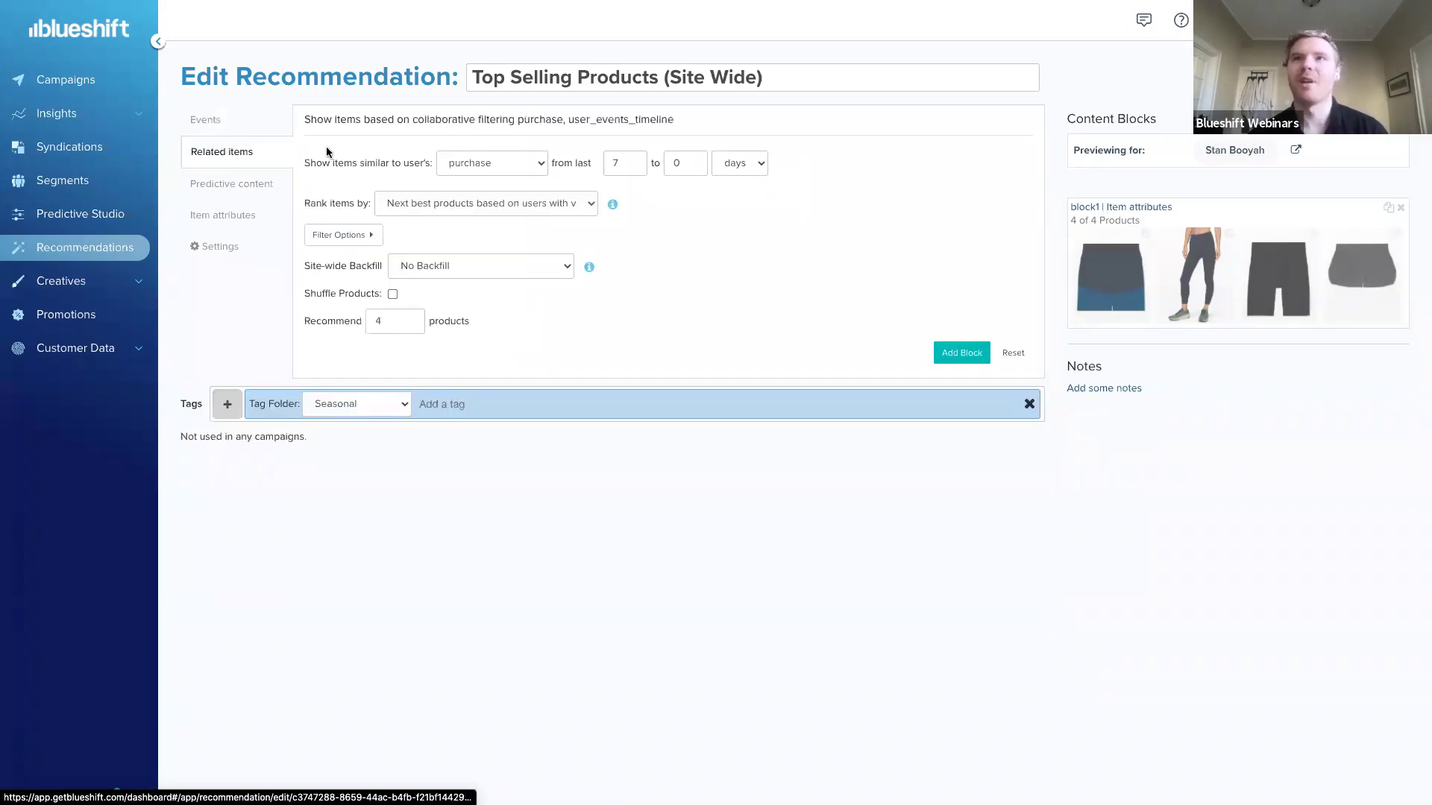
{"action": "left_click_drag", "start_coordinate": [412, 120], "coordinate": [513, 116]}
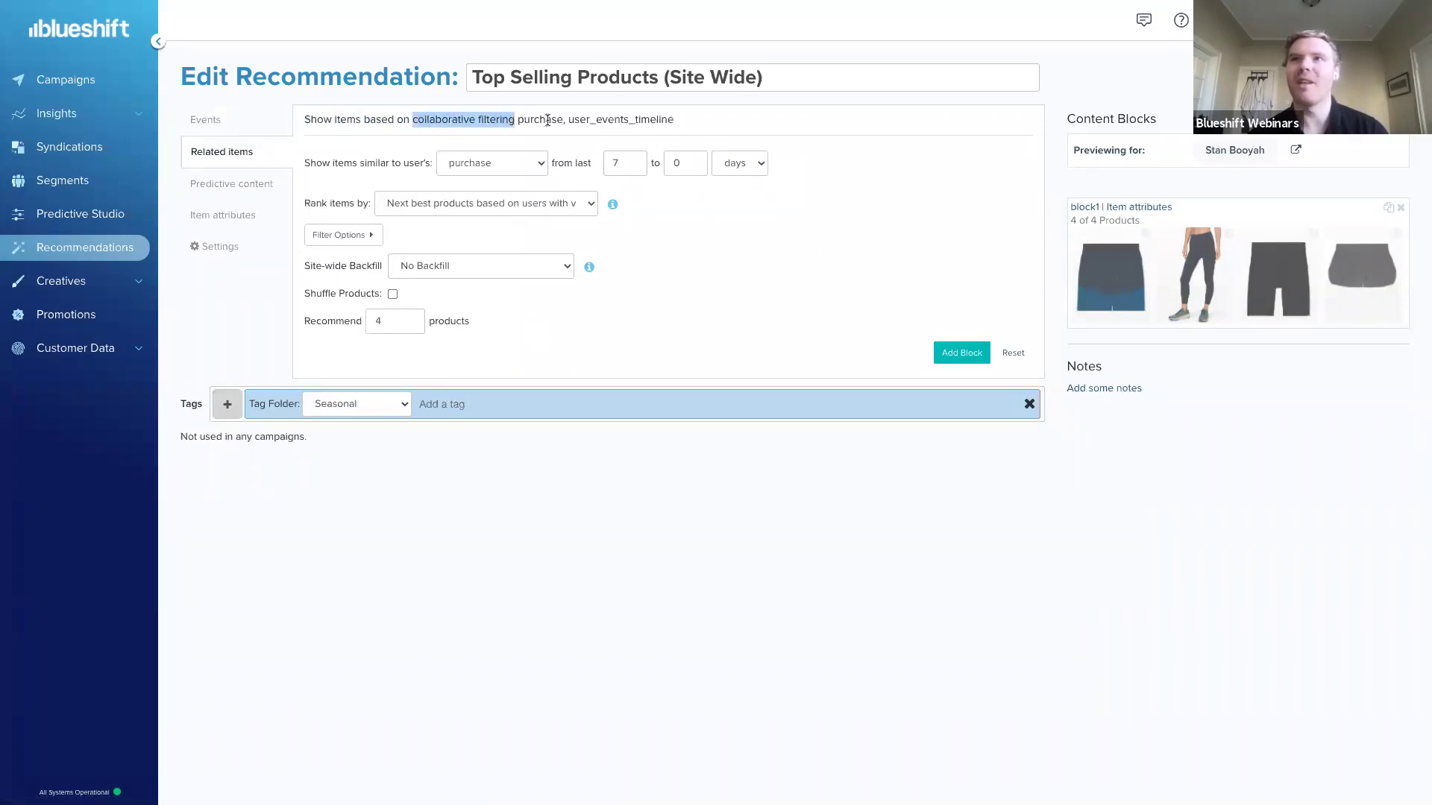
{"action": "left_click_drag", "start_coordinate": [568, 119], "coordinate": [694, 127]}
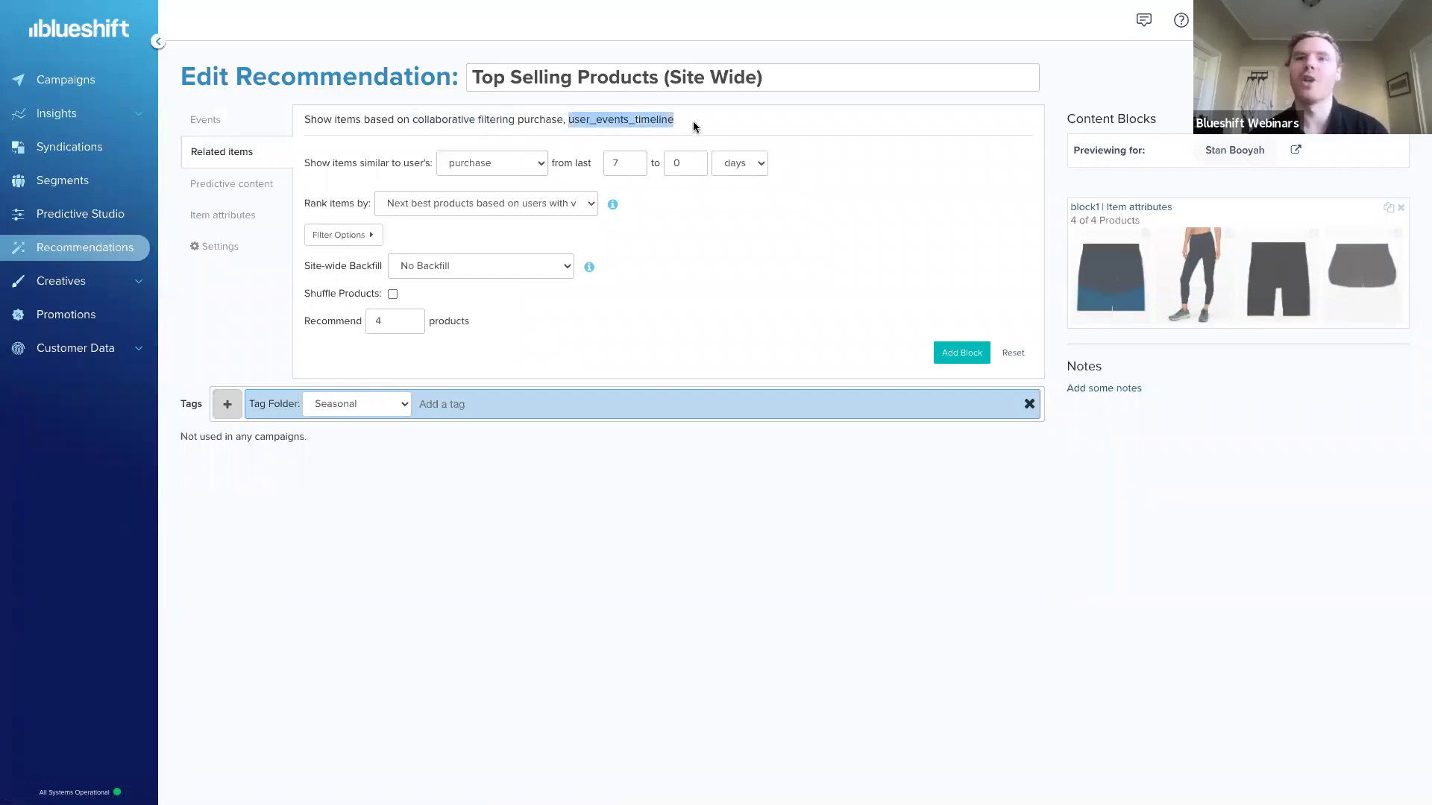
{"action": "left_click", "coordinate": [693, 126]}
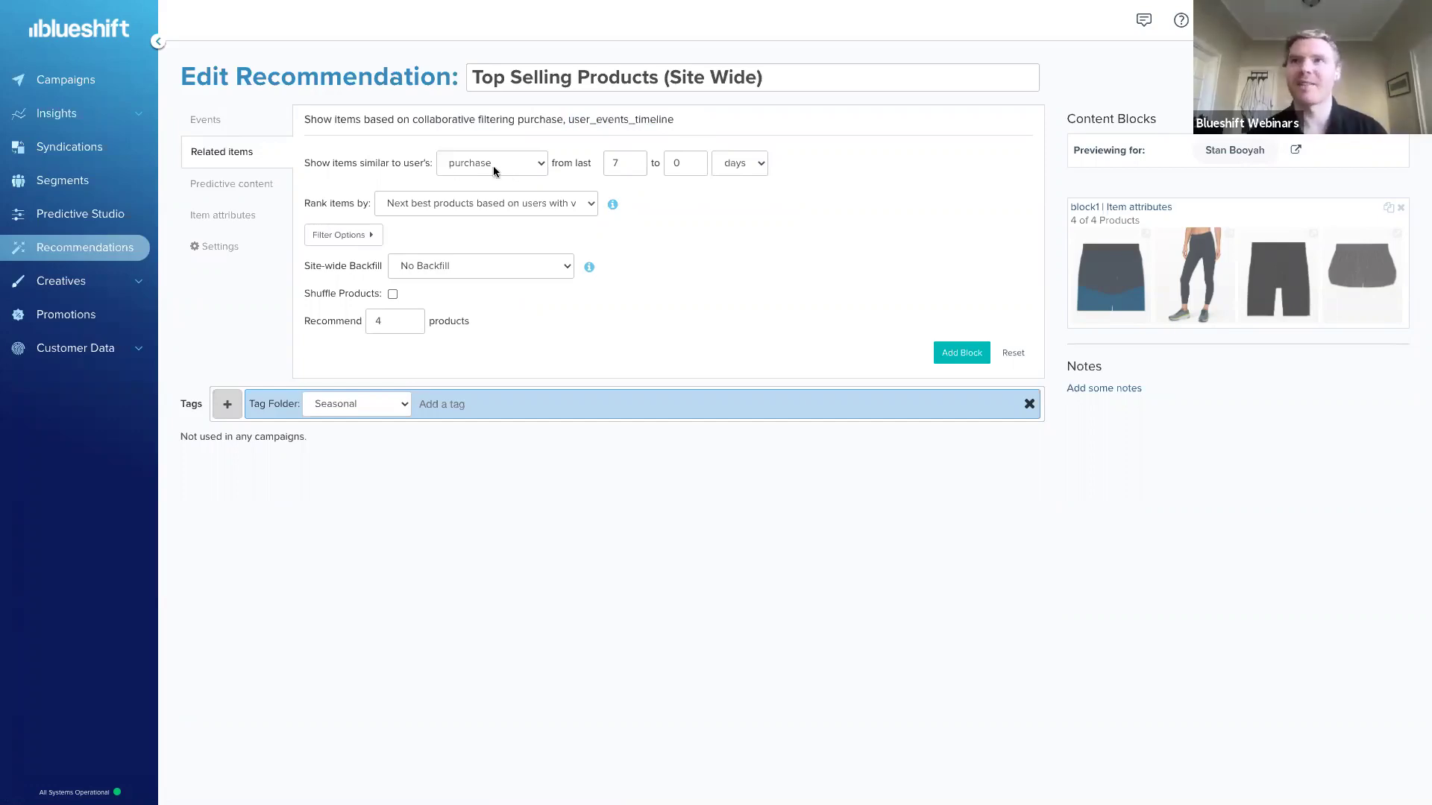
{"action": "left_click", "coordinate": [427, 210]}
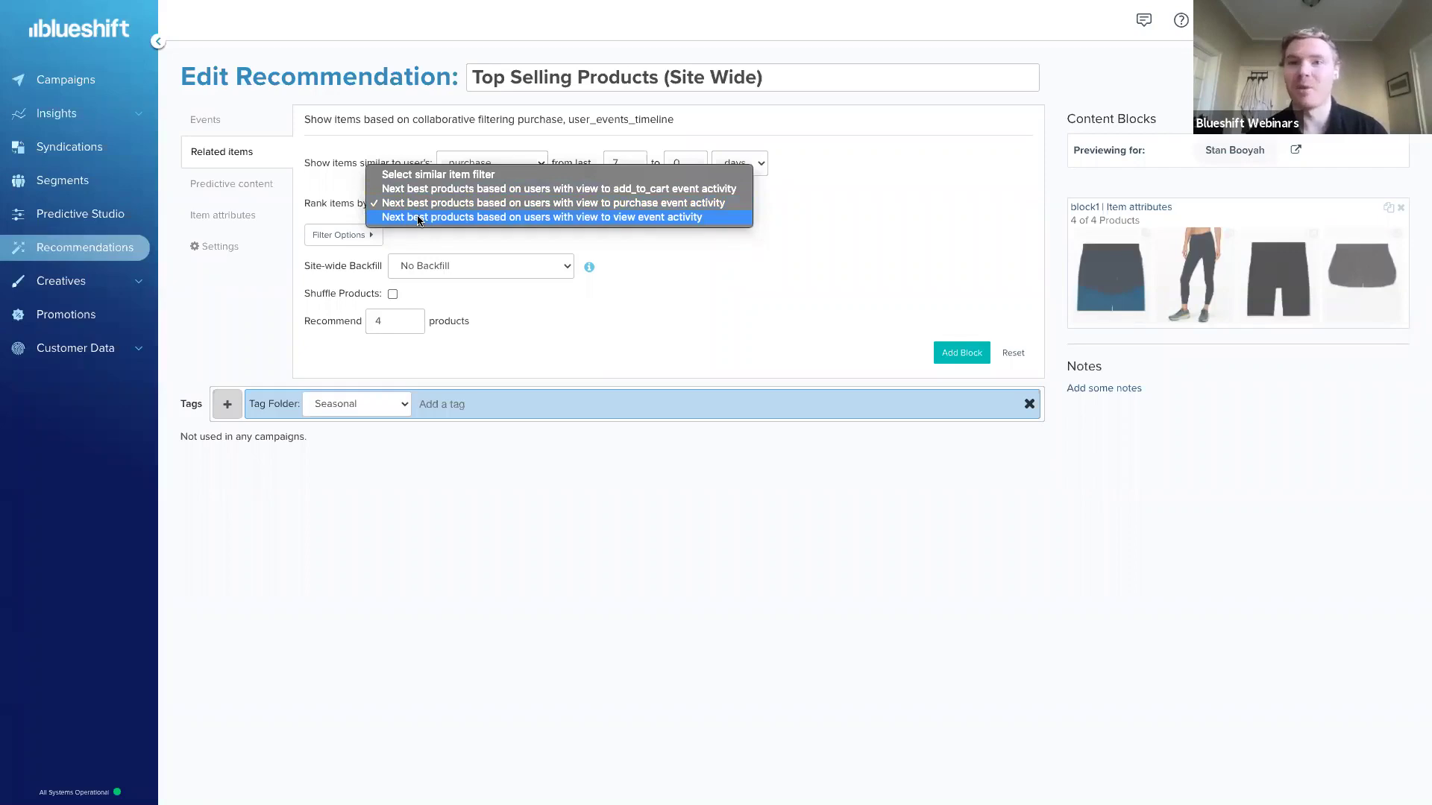
{"action": "left_click", "coordinate": [322, 198]}
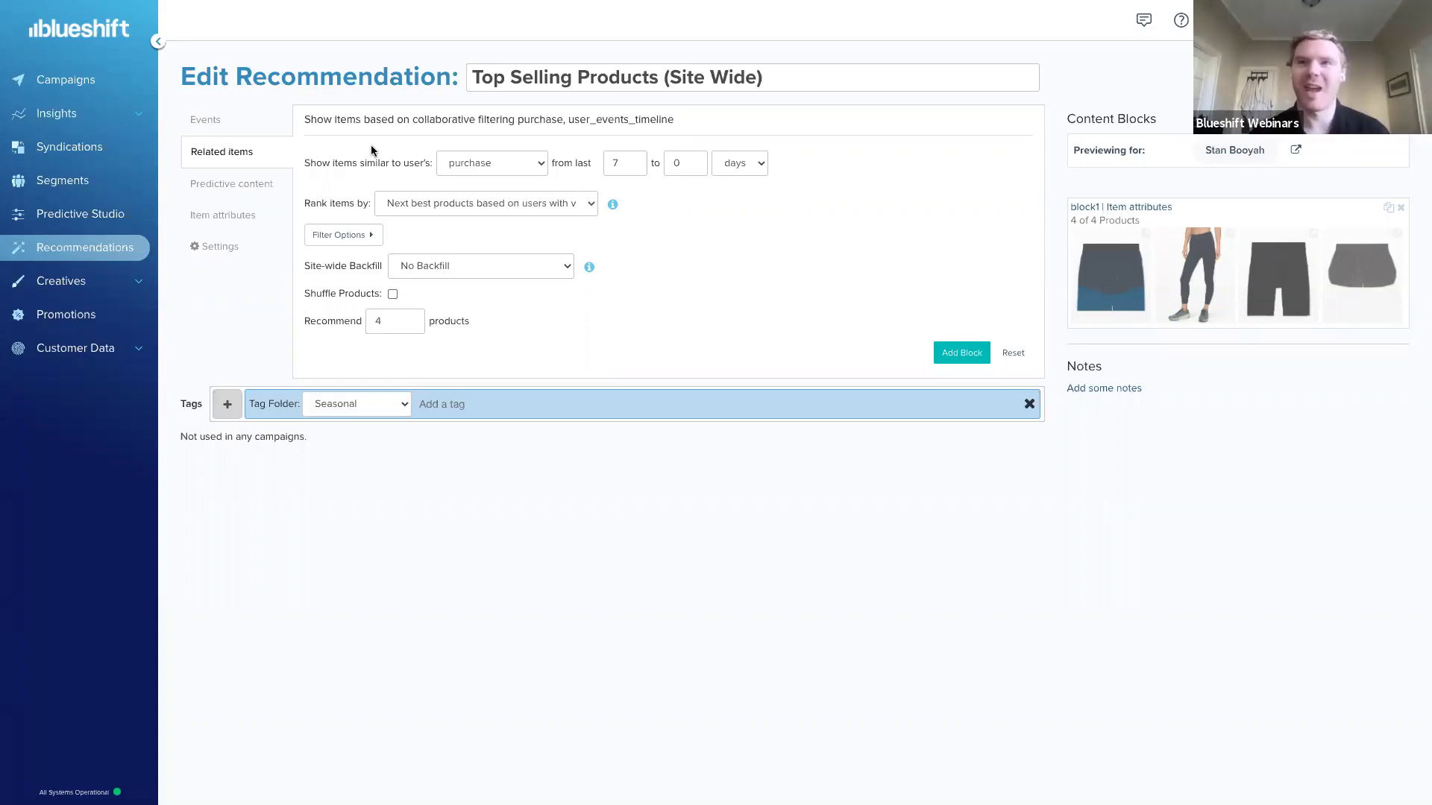
Examine the recommendation's Predictive content strategy, focusing on user affinity and how items are picked.
{"action": "left_click", "coordinate": [253, 187]}
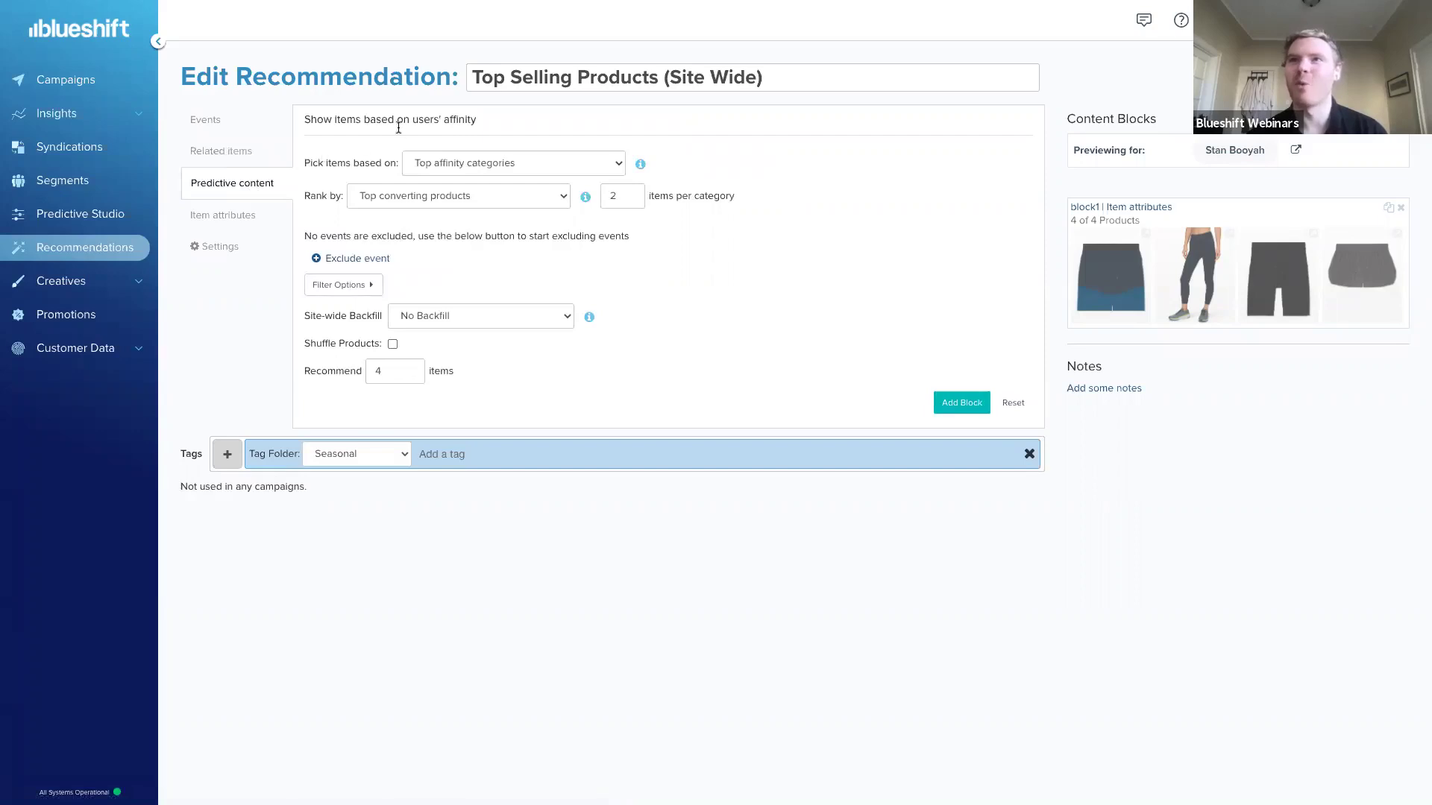
{"action": "left_click_drag", "start_coordinate": [412, 119], "coordinate": [478, 124]}
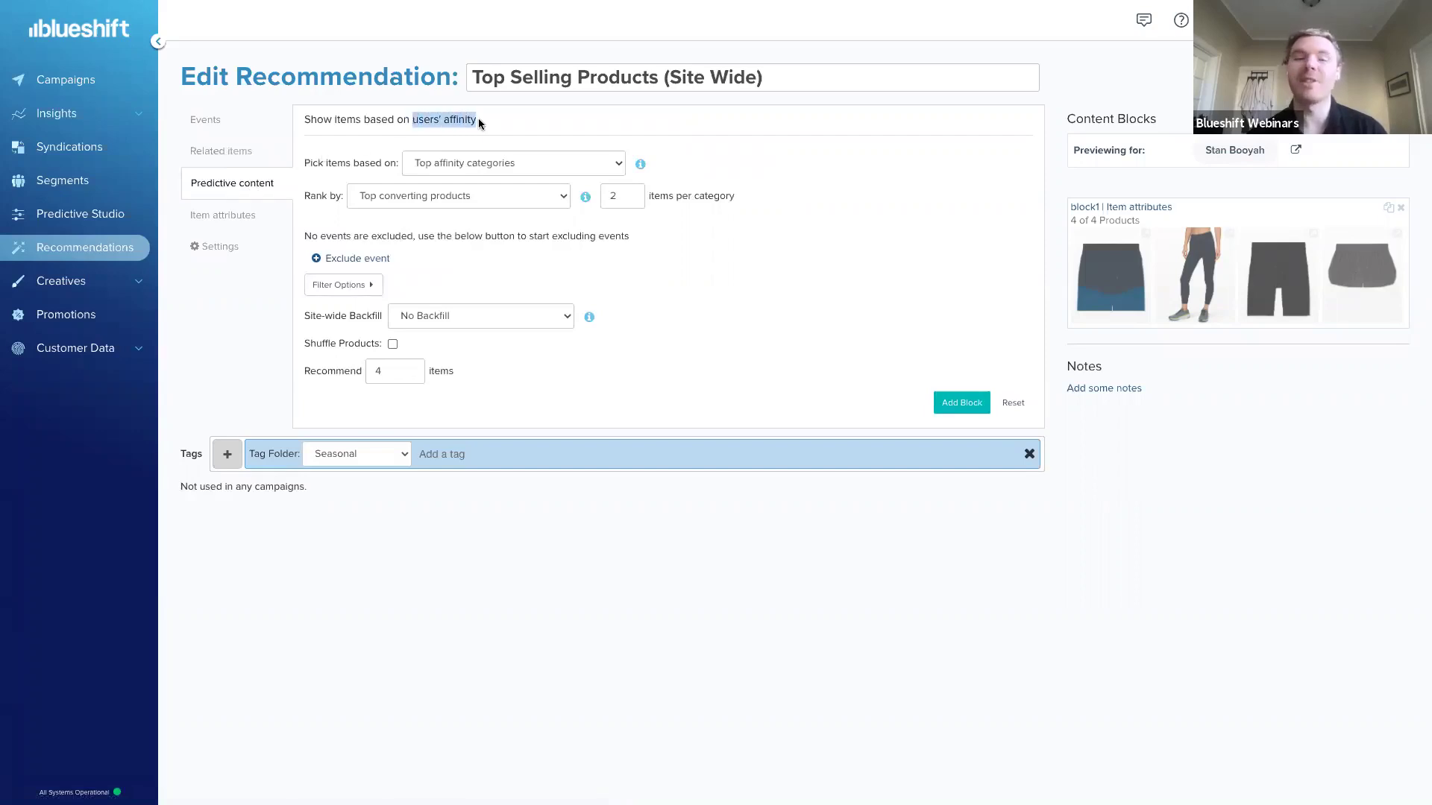
{"action": "left_click", "coordinate": [372, 151]}
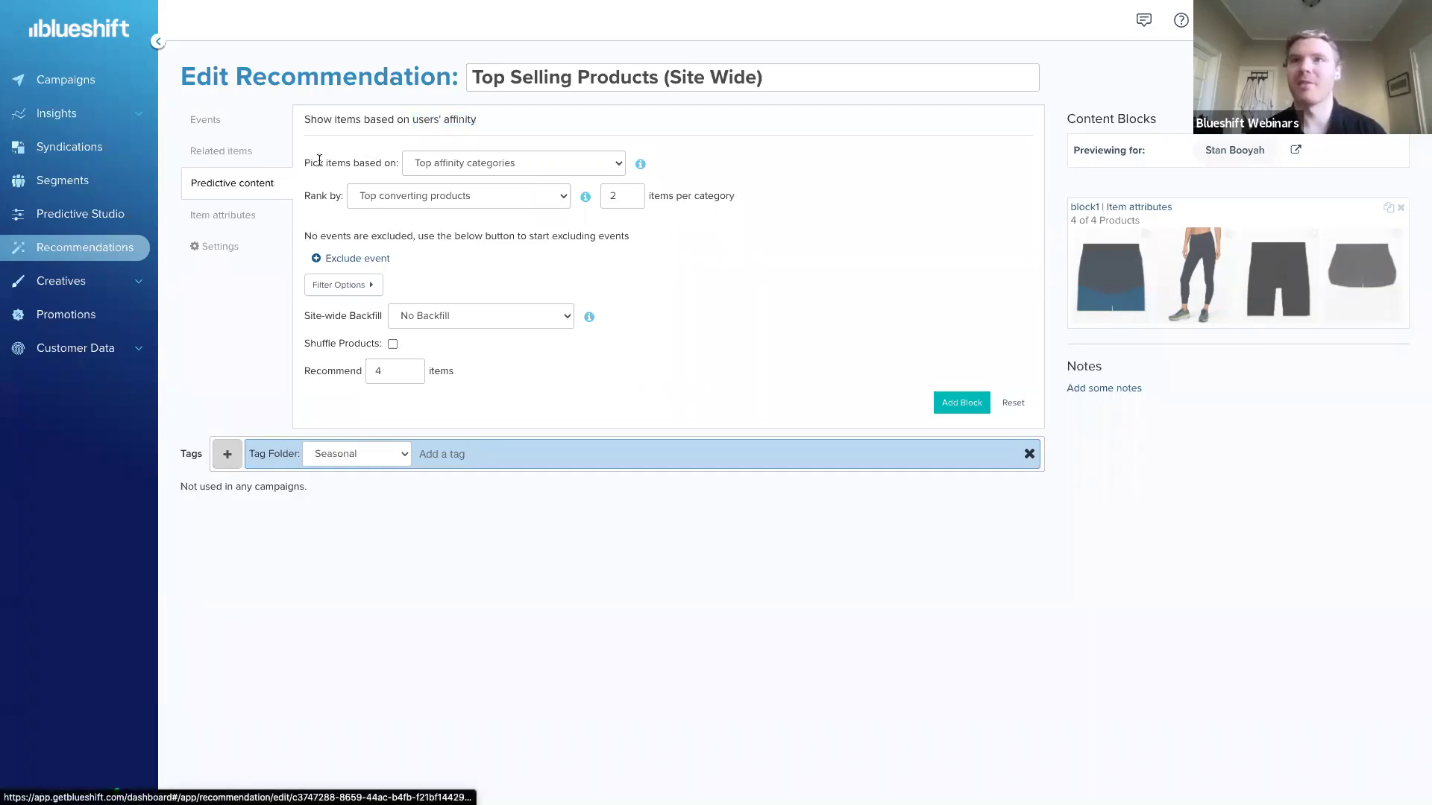
{"action": "left_click_drag", "start_coordinate": [303, 161], "coordinate": [398, 160]}
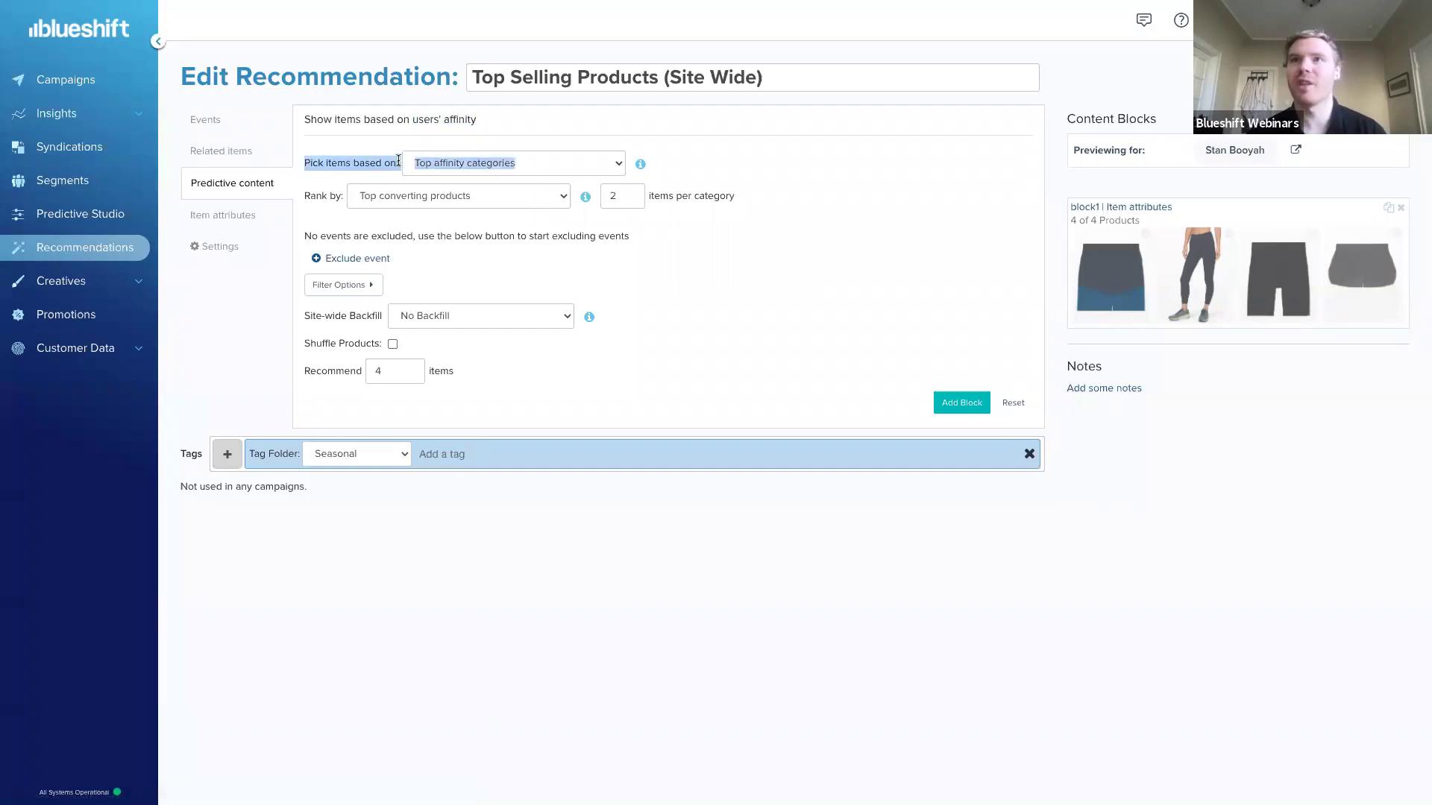
{"action": "left_click", "coordinate": [398, 160]}
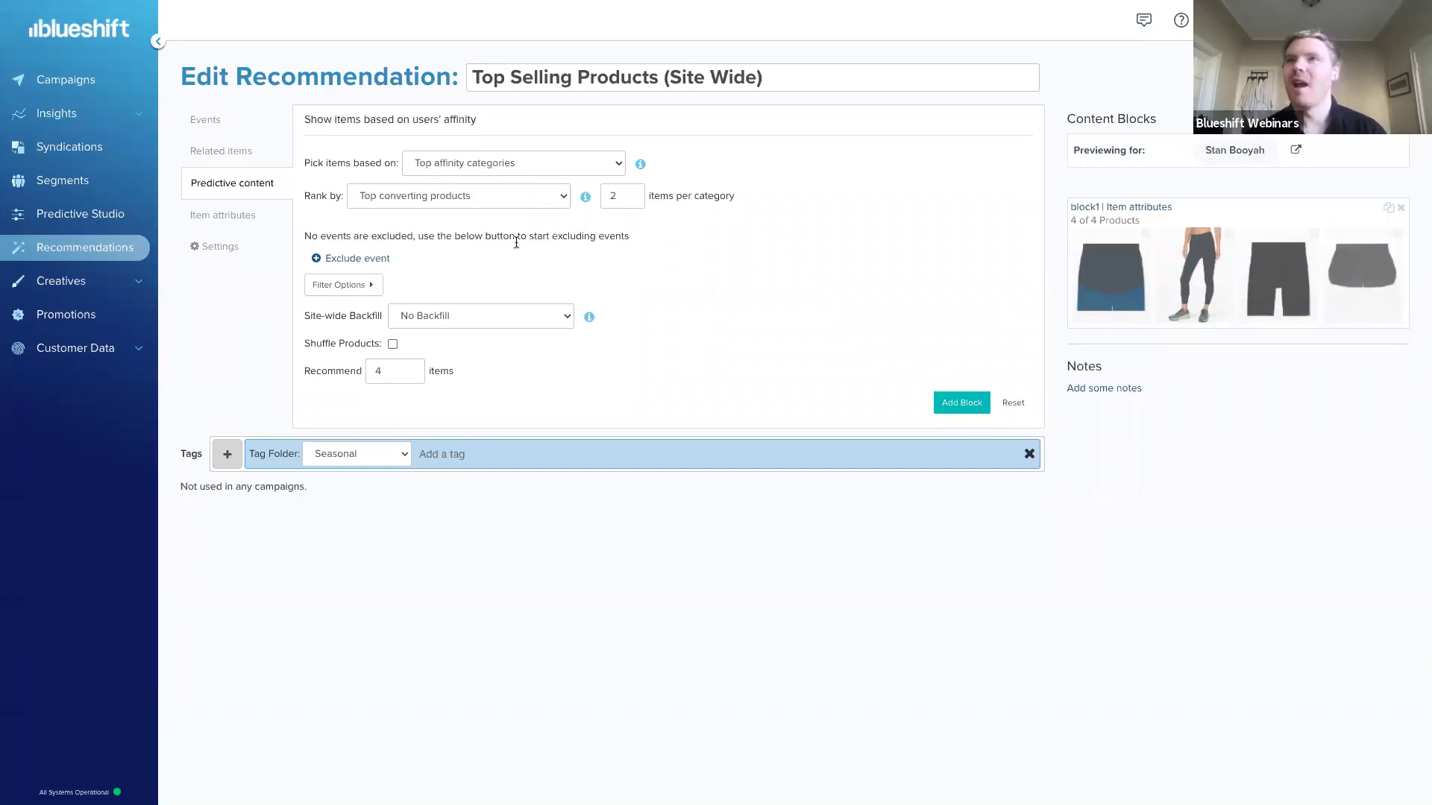
In the site-wide Item attributes strategy, rank the recommended items by Top selling products in last 28 days.
{"action": "left_click", "coordinate": [260, 220]}
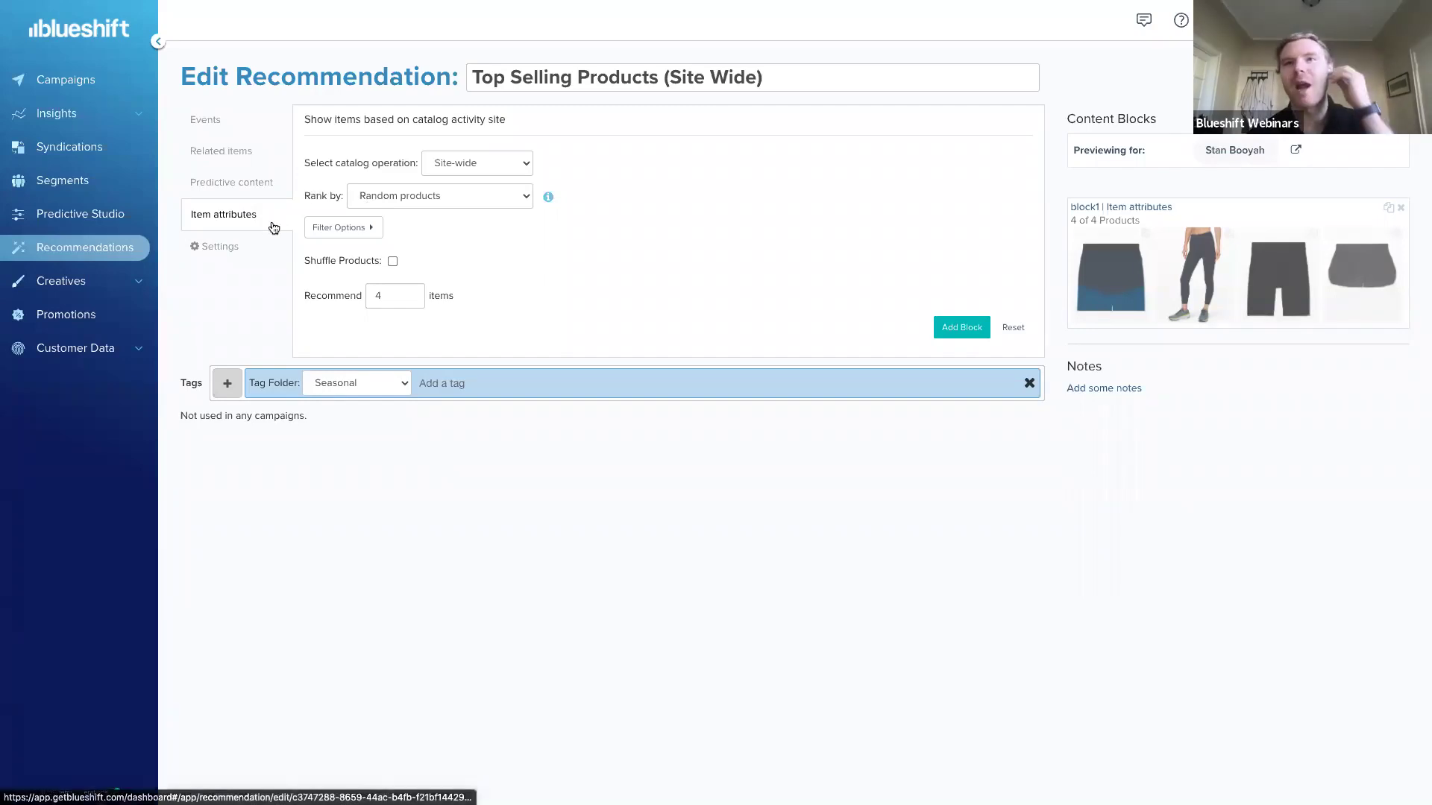
{"action": "left_click", "coordinate": [414, 196]}
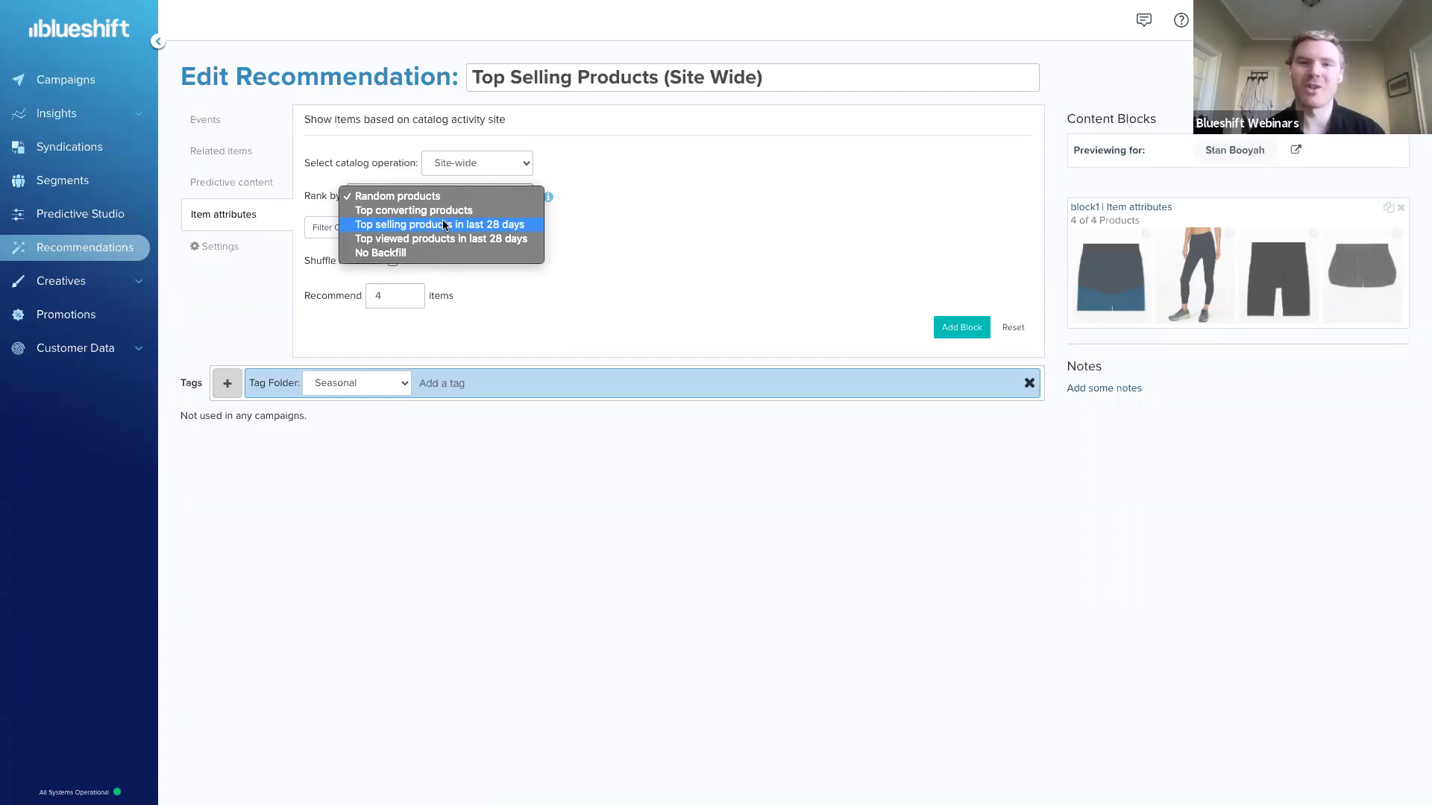
{"action": "left_click", "coordinate": [443, 225]}
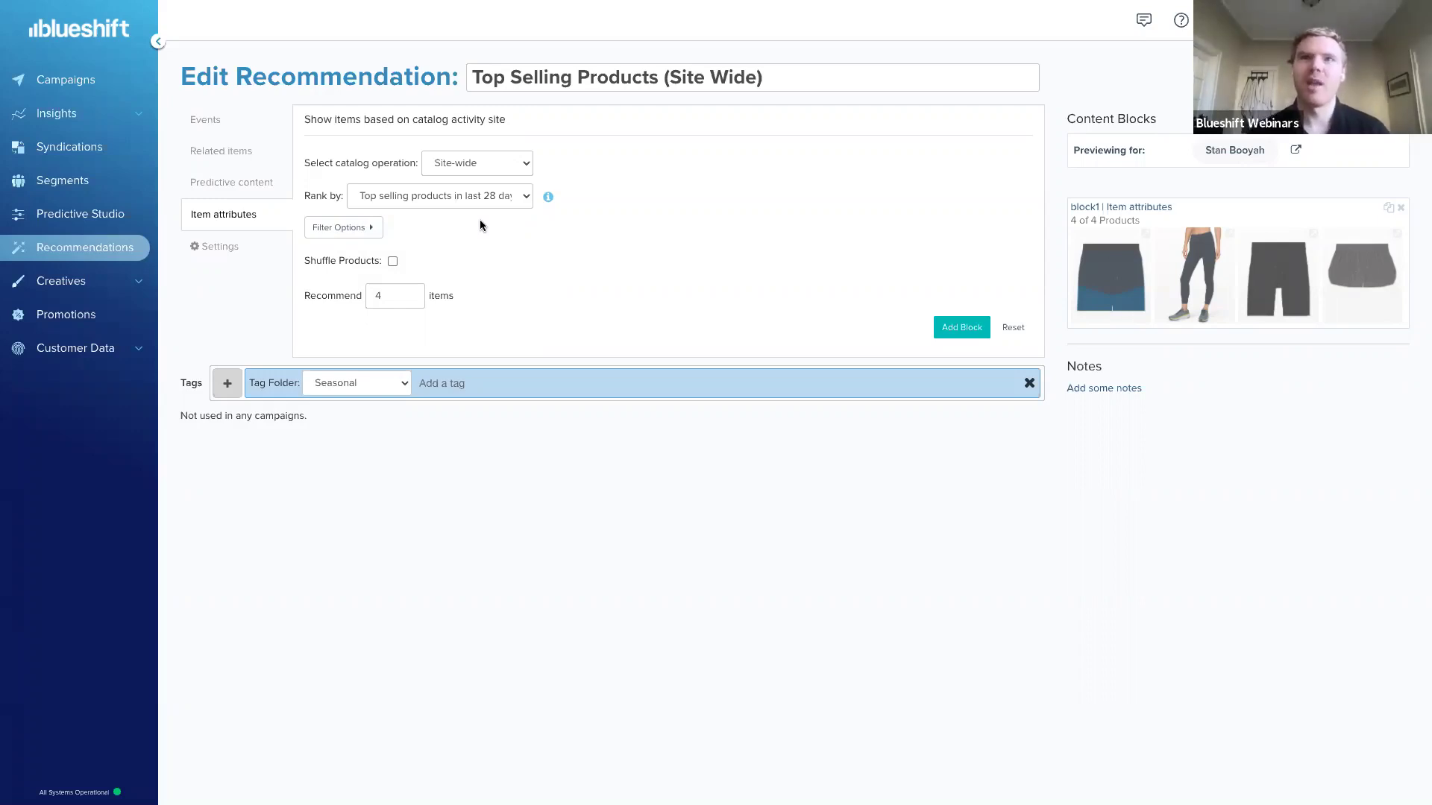
{"action": "left_click", "coordinate": [109, 249]}
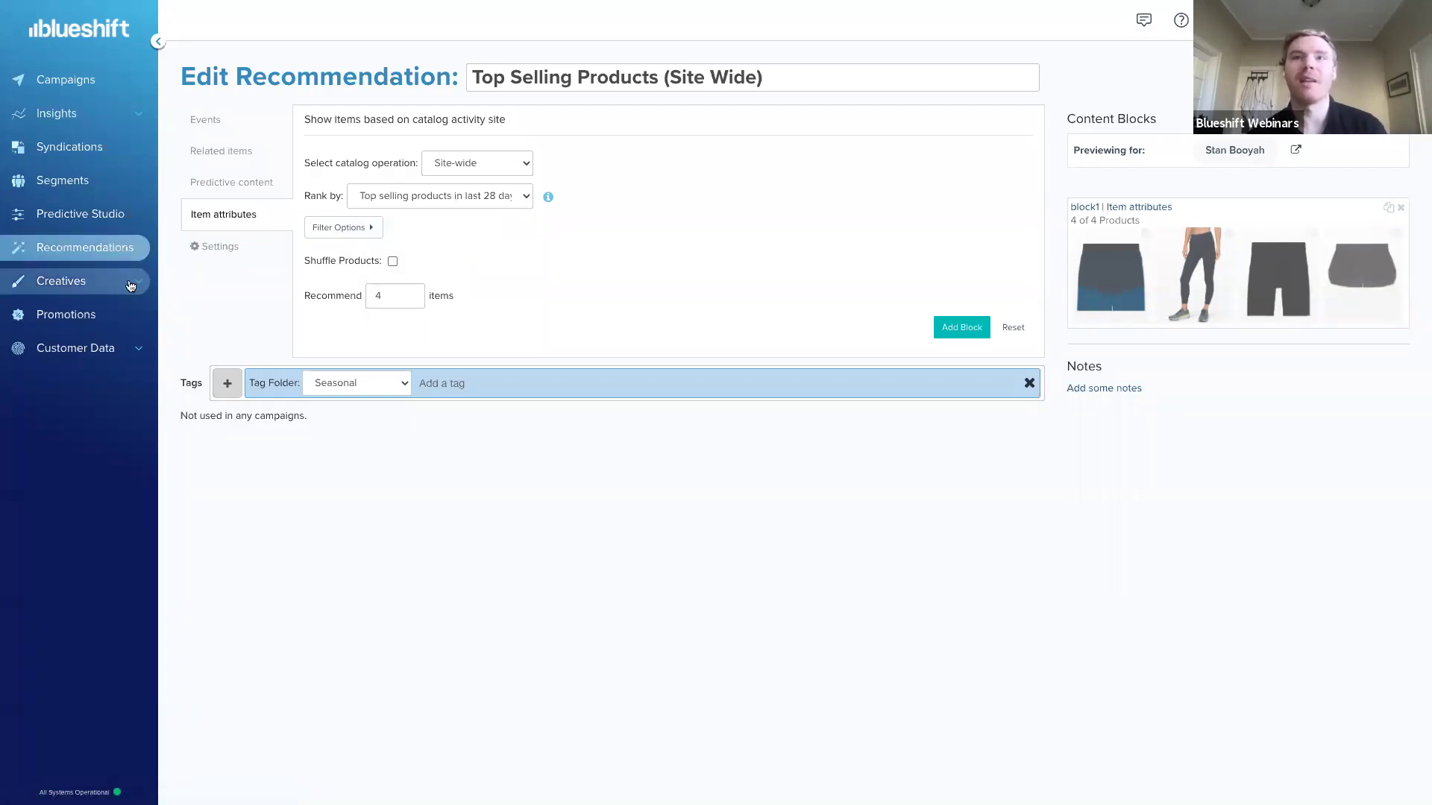
{"action": "left_click", "coordinate": [131, 285]}
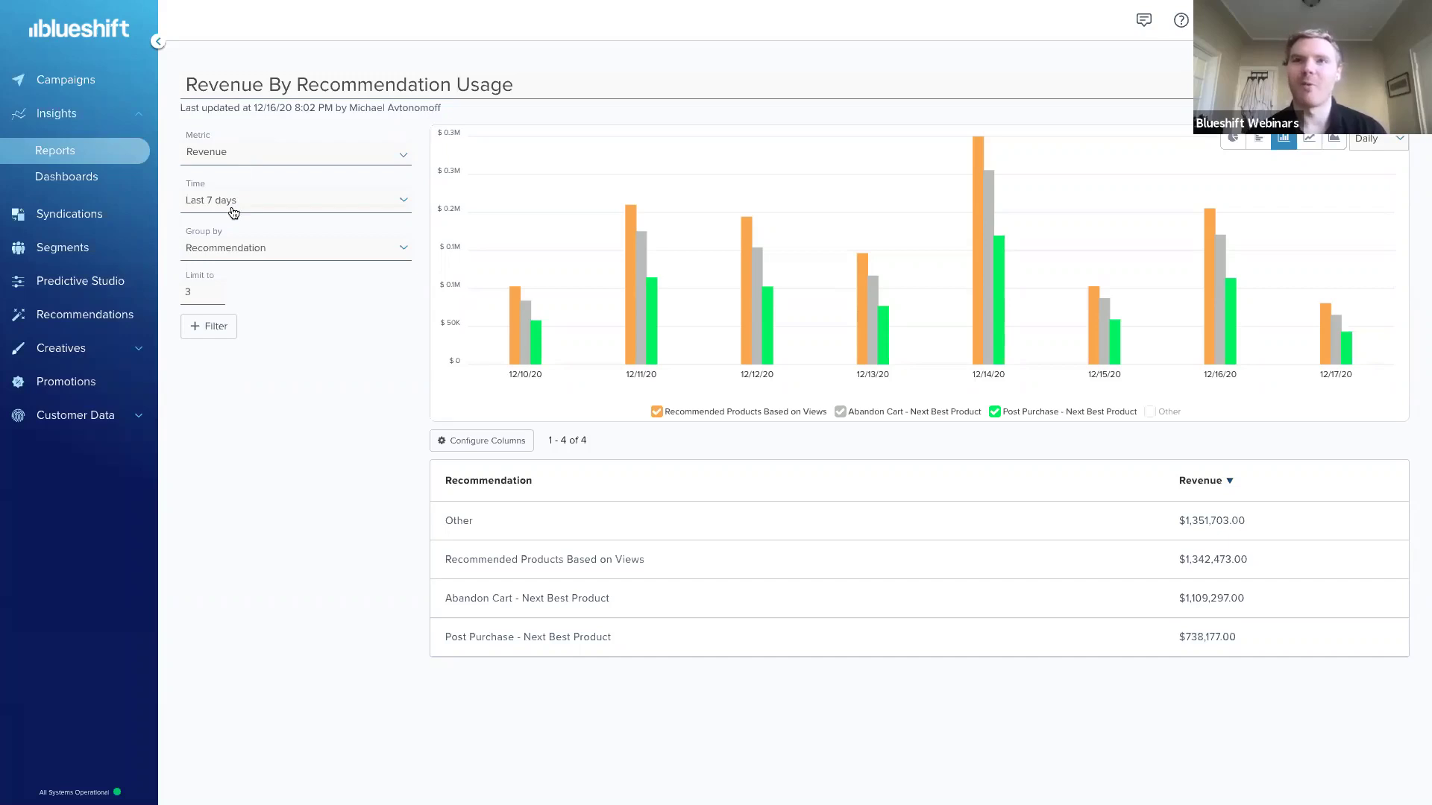
Check the grouping options of the Revenue By Recommendation Usage report and set its metric to the compound metric Revenue per Unique Click.
{"action": "left_click", "coordinate": [260, 256]}
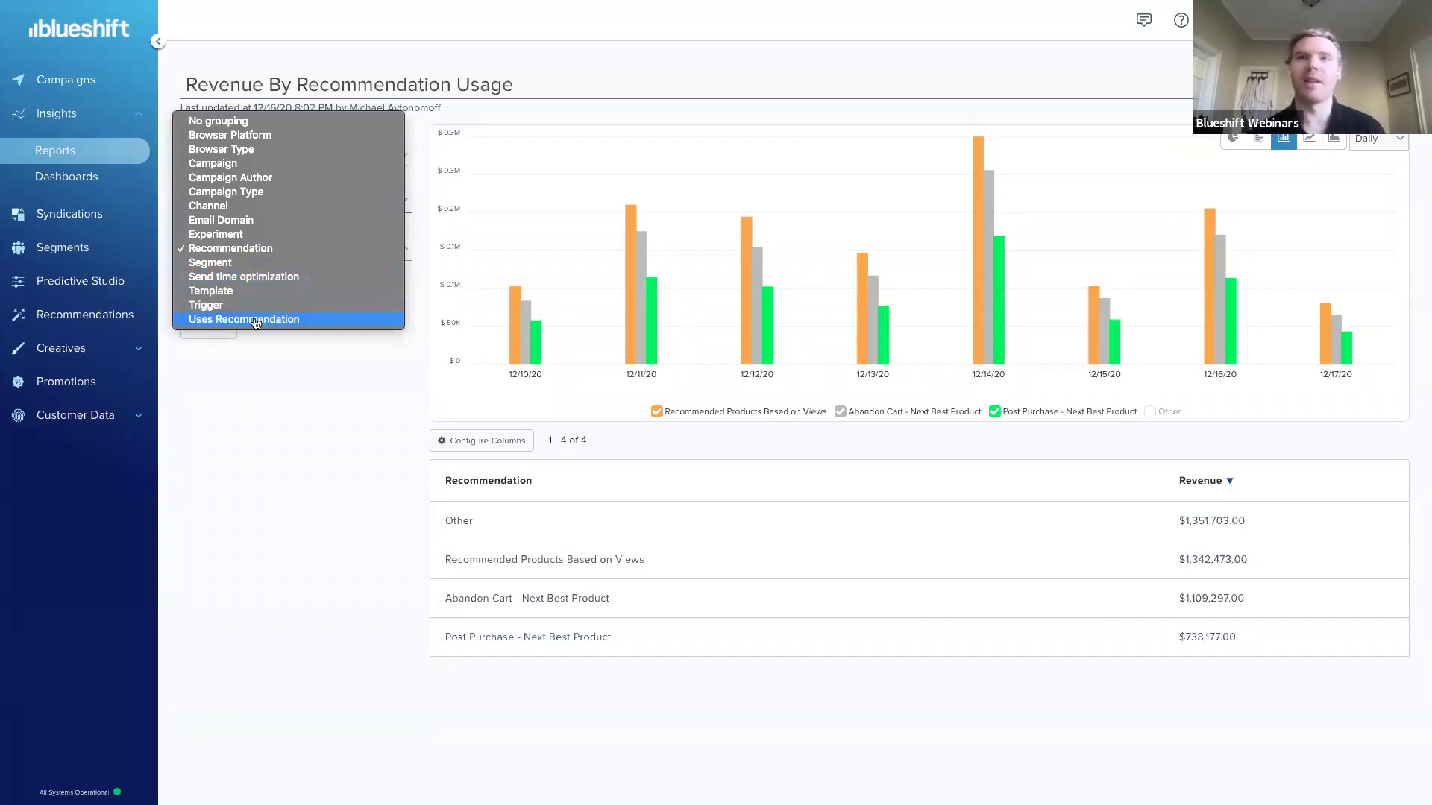
{"action": "left_click", "coordinate": [326, 371]}
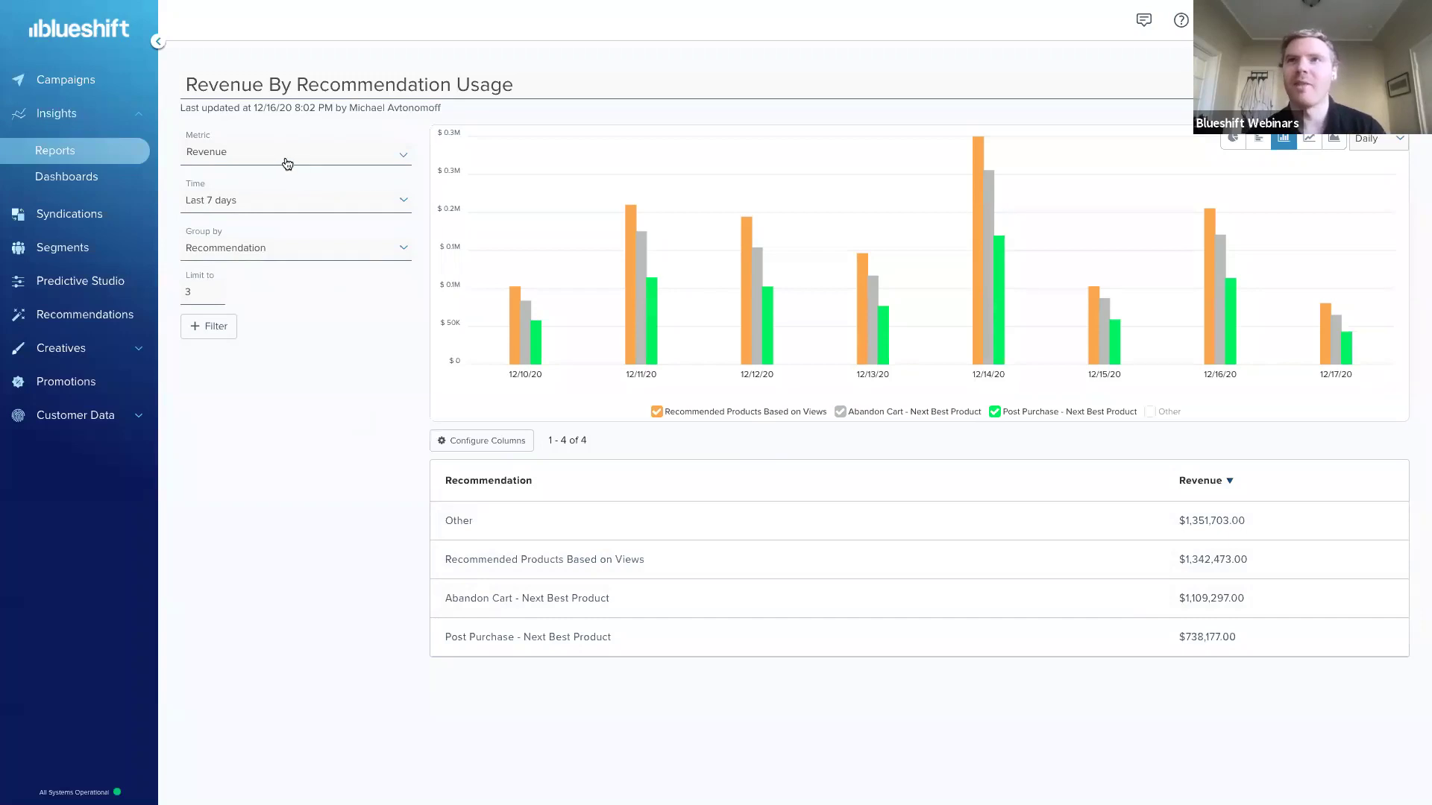
{"action": "left_click", "coordinate": [237, 162]}
{"action": "scroll", "coordinate": [240, 278], "scroll_direction": "down", "scroll_amount": 1}
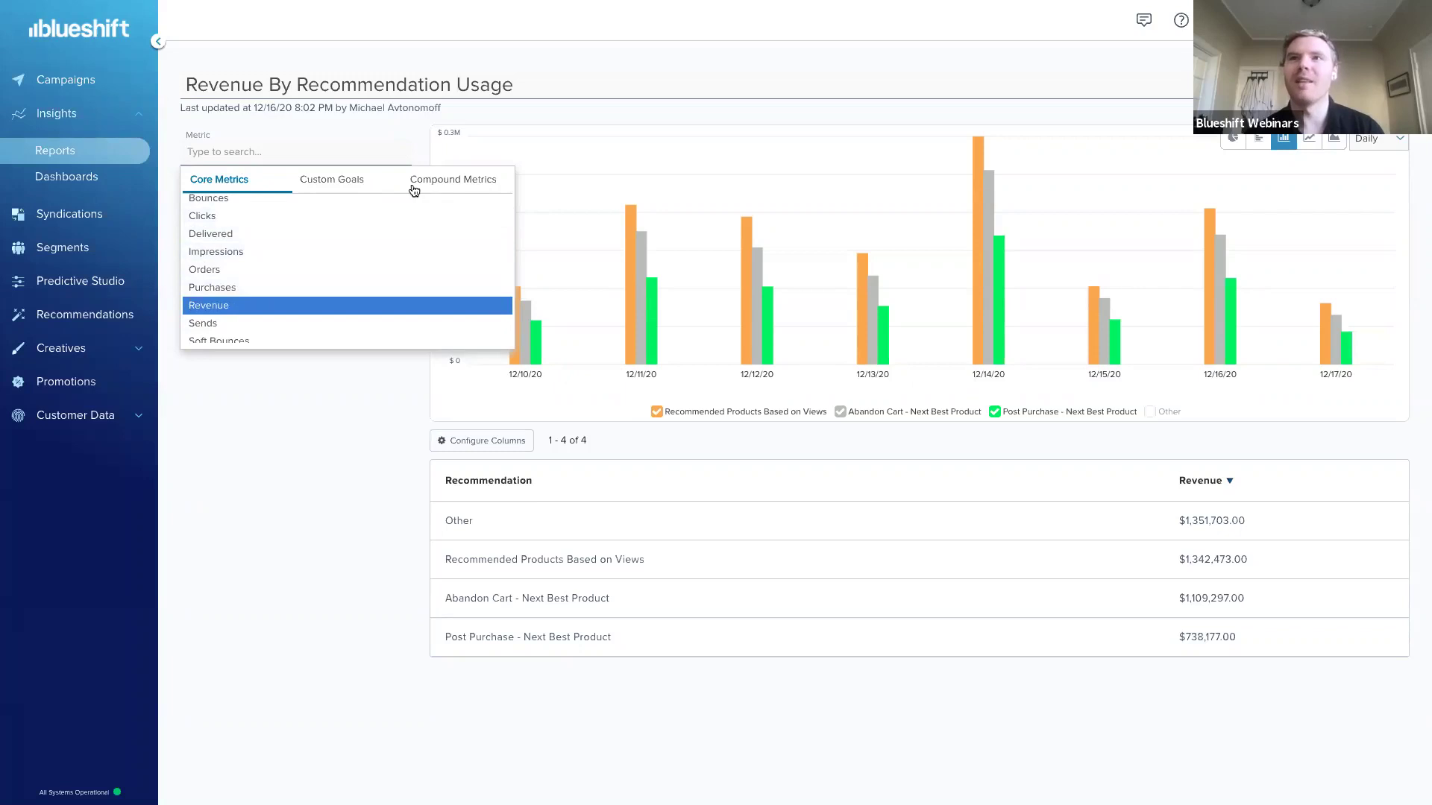
{"action": "left_click", "coordinate": [437, 186]}
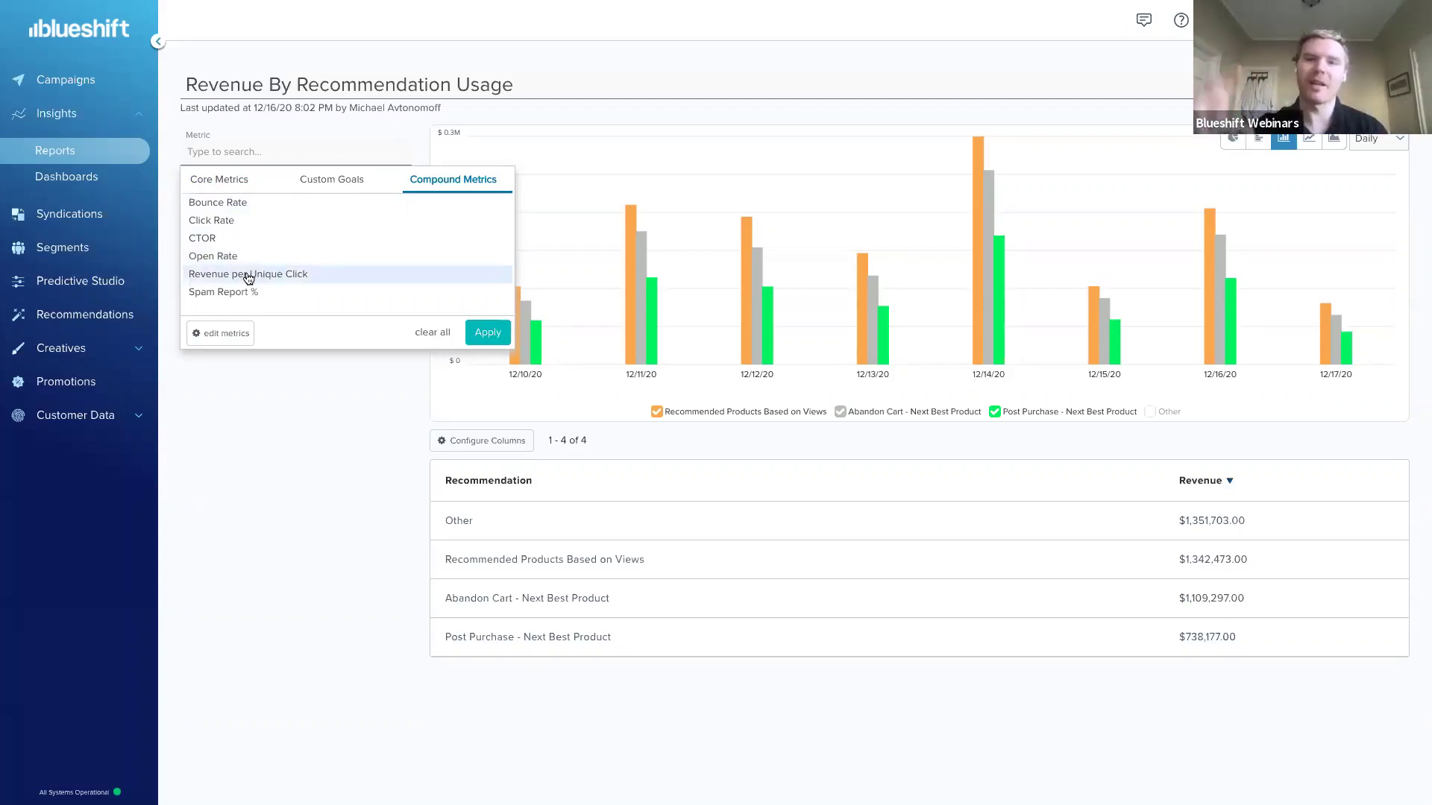
{"action": "left_click", "coordinate": [248, 277]}
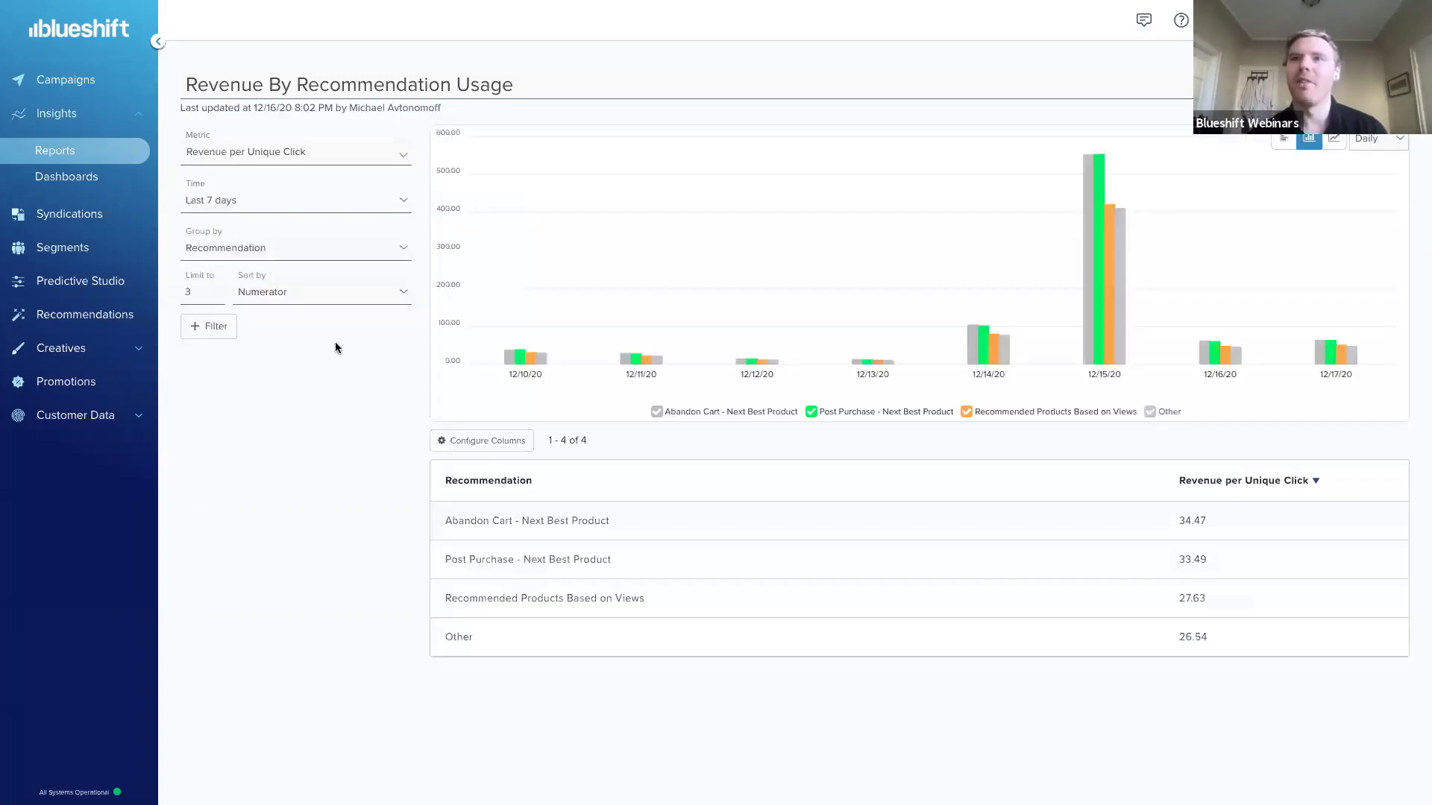